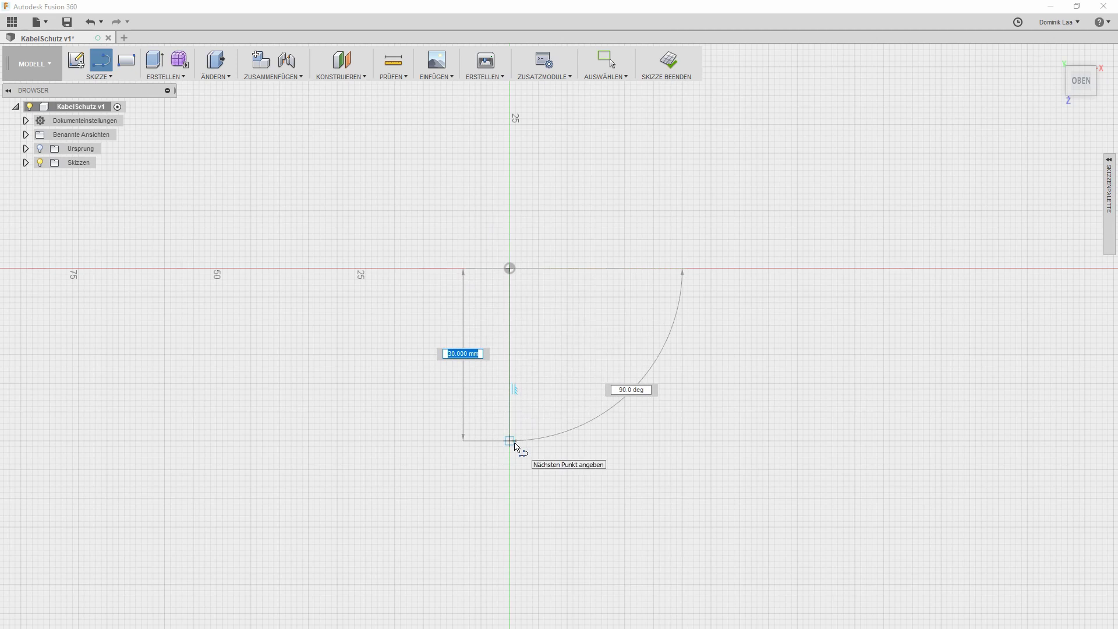
Finish the 30 mm vertical line from the origin and convert it to a construction line as centre axis
key("Escape")
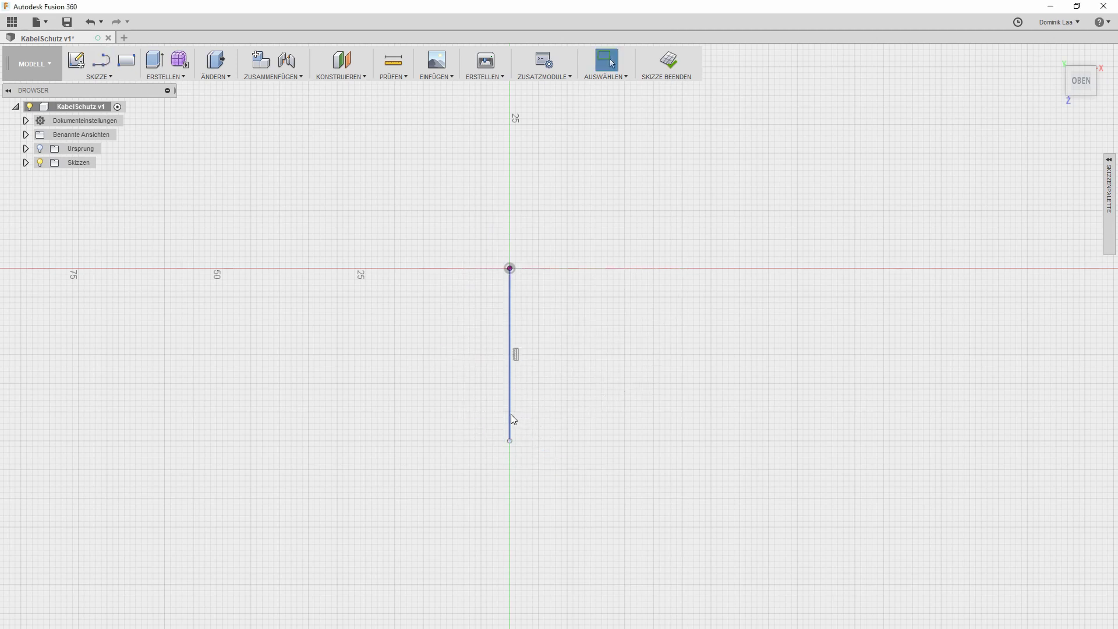
key("x")
left_click(569, 385)
Draw a 6 mm horizontal line from the origin, perpendicular to the construction line
key("l")
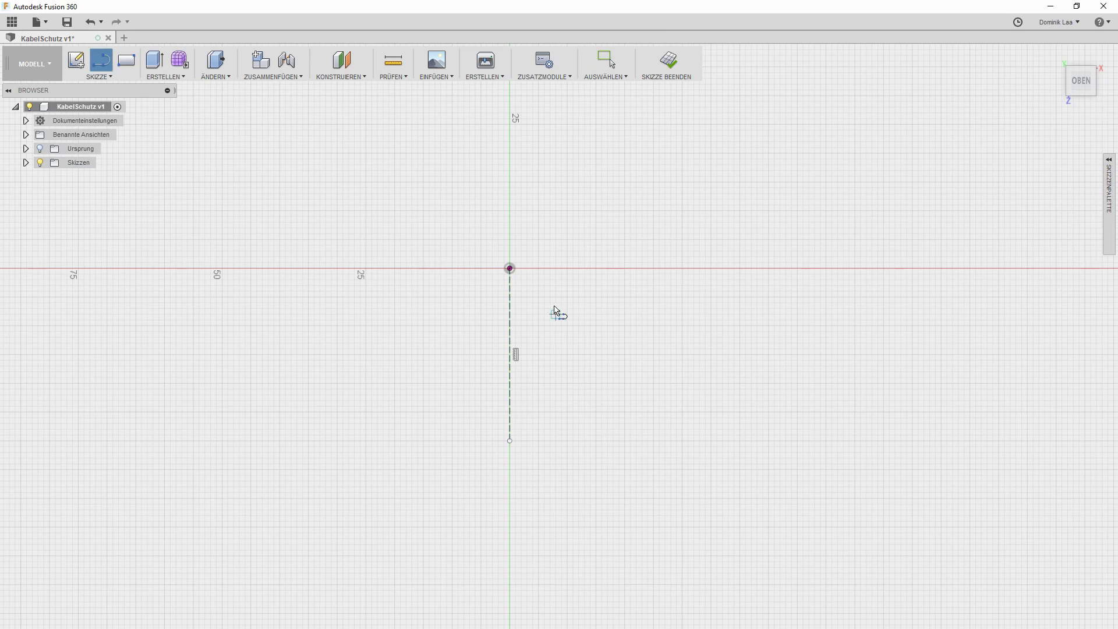
left_click(510, 269)
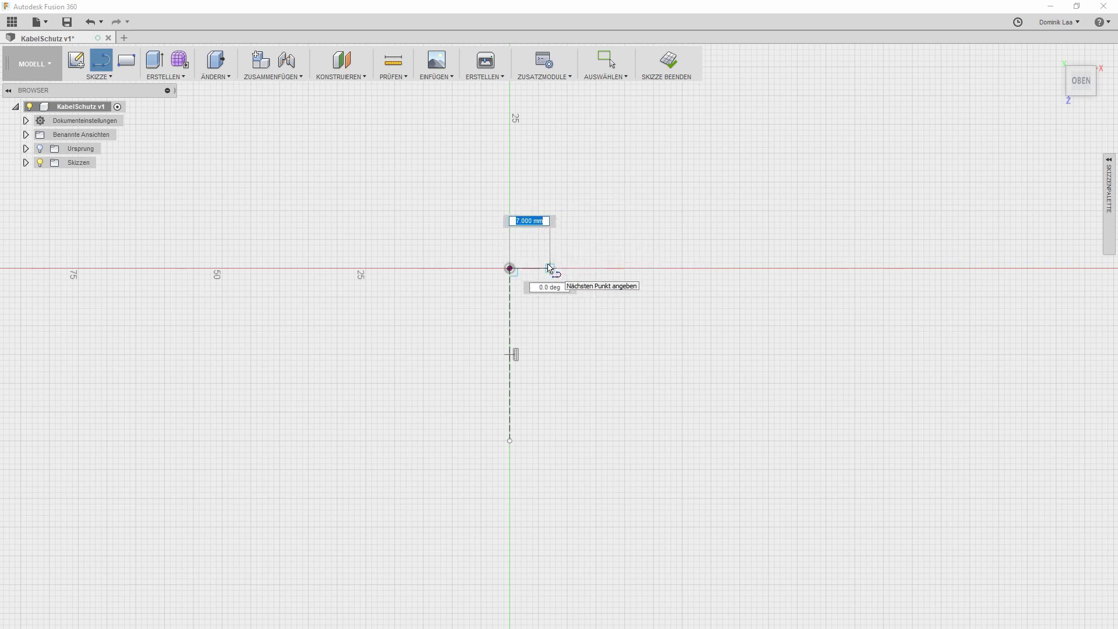
type("6")
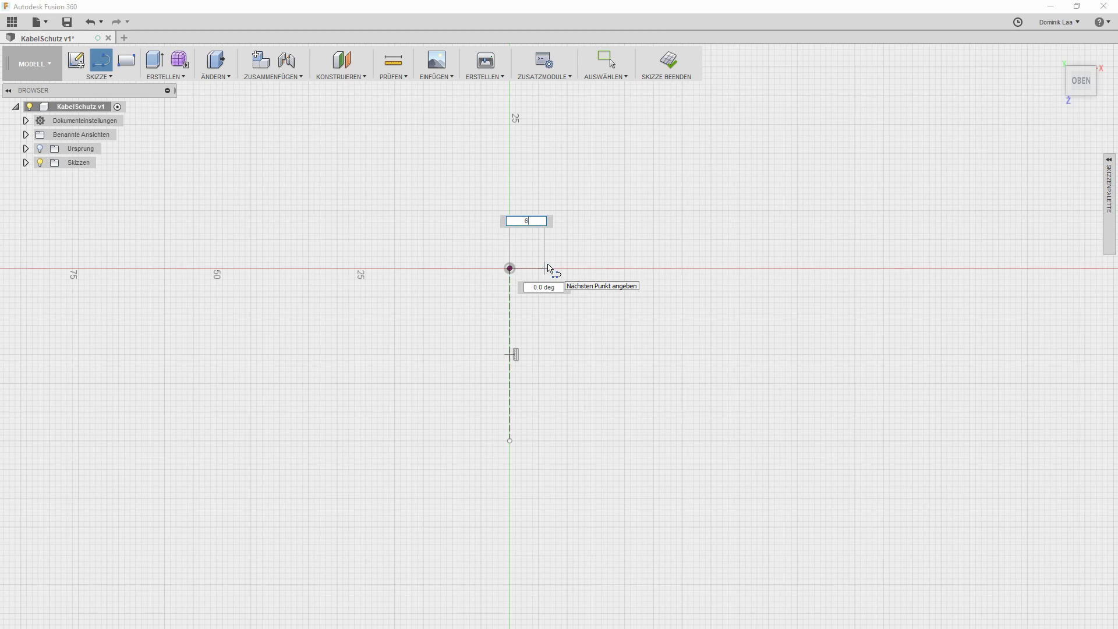
key("Return")
key("Escape")
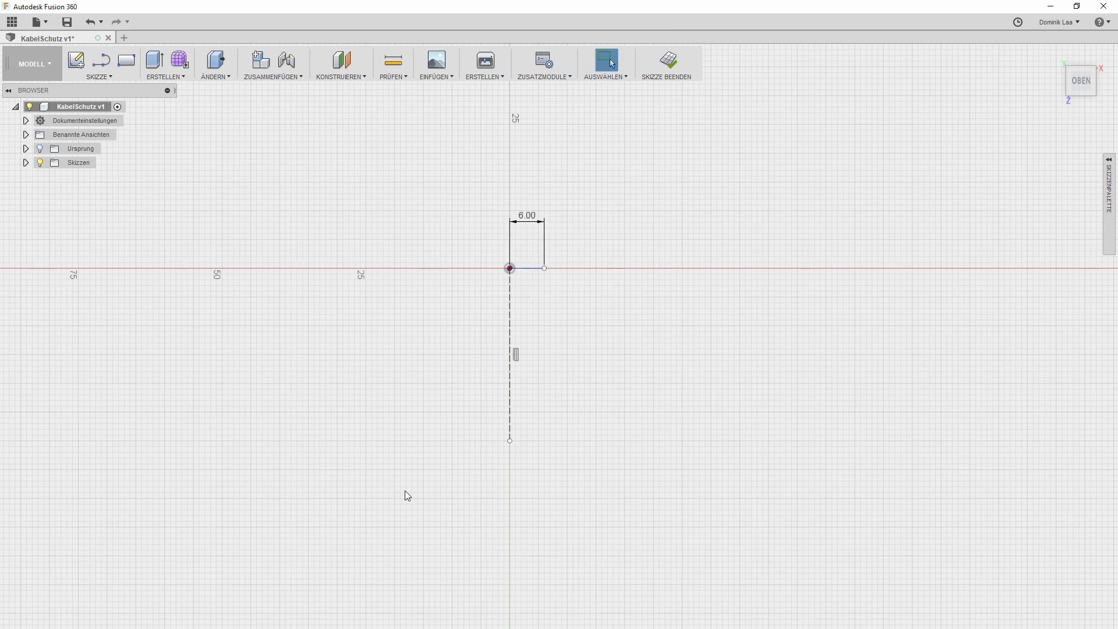
Draw a 21 mm vertical line downward from the outer end of the 6 mm line
key("l")
left_click(544, 268)
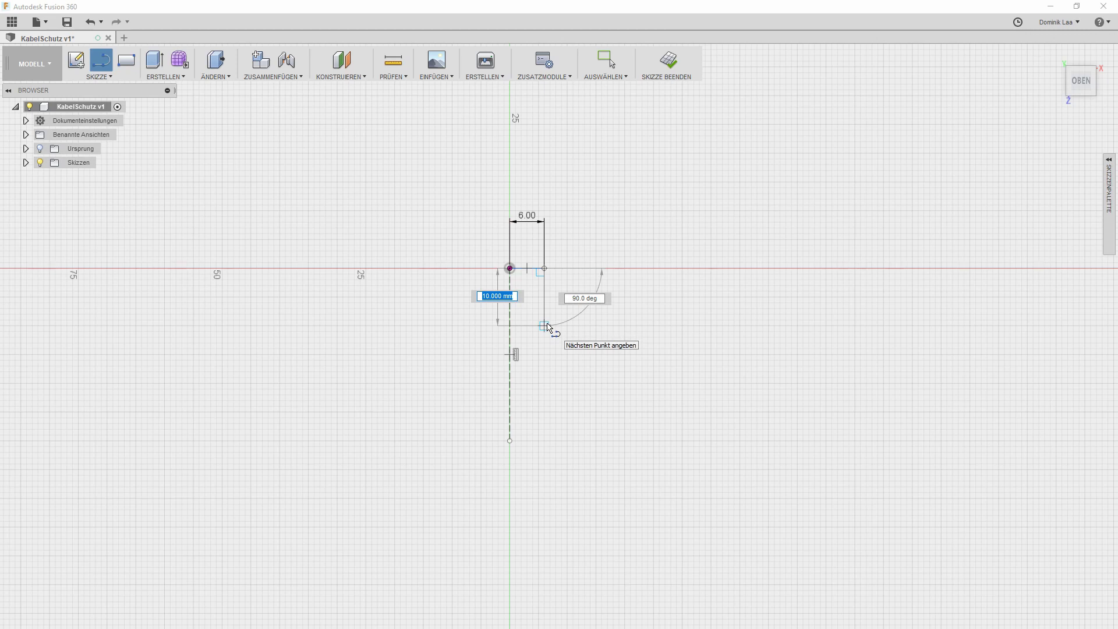
type("20")
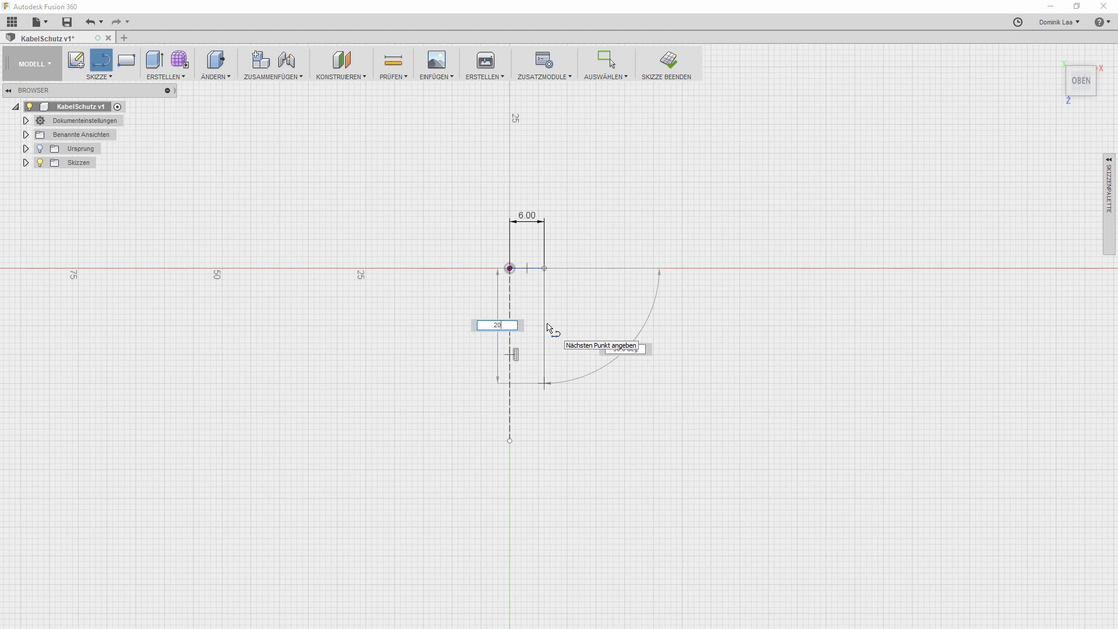
key("Return")
key("Escape")
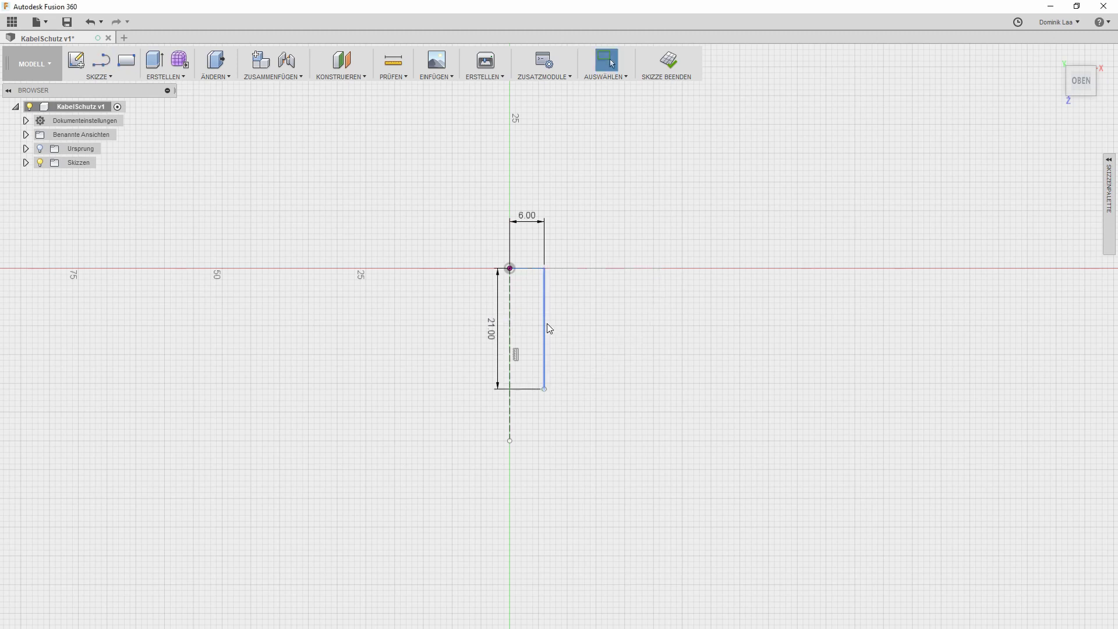
Draw a 2.5 mm horizontal line outward from the centre axis, level with the lower end of the 21 mm line
key("l")
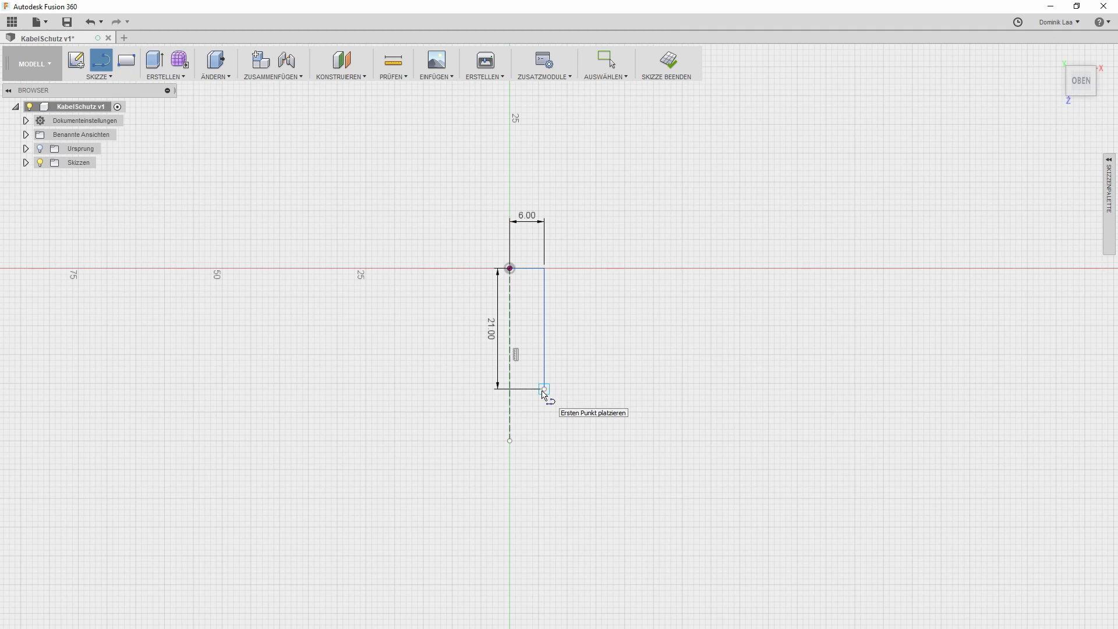
left_click(544, 389)
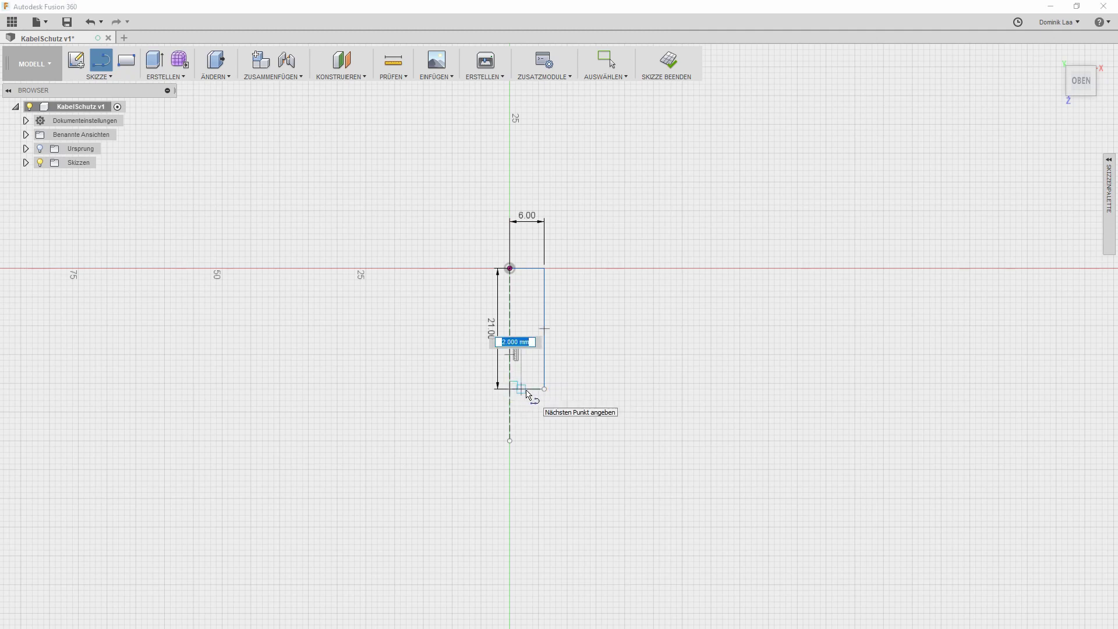
type("2.5")
key("Return")
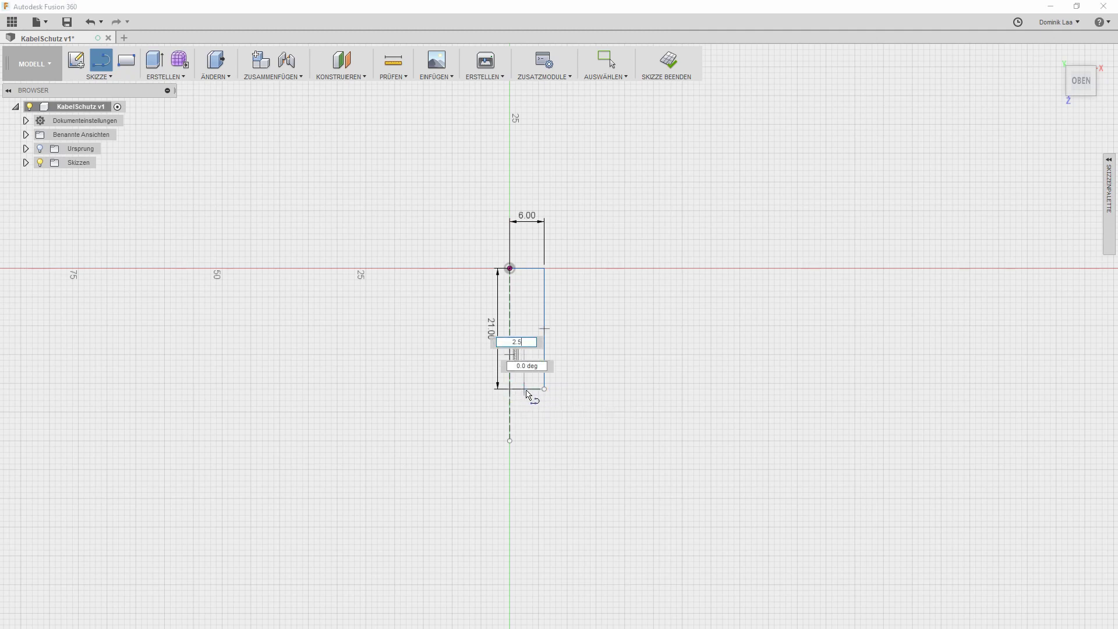
key("Escape")
Draw a 10 mm vertical line downward from the outer end of the 2.5 mm line
scroll(361, 477, "up", 3)
middle_click_drag(727, 280, 577, 359)
key("o")
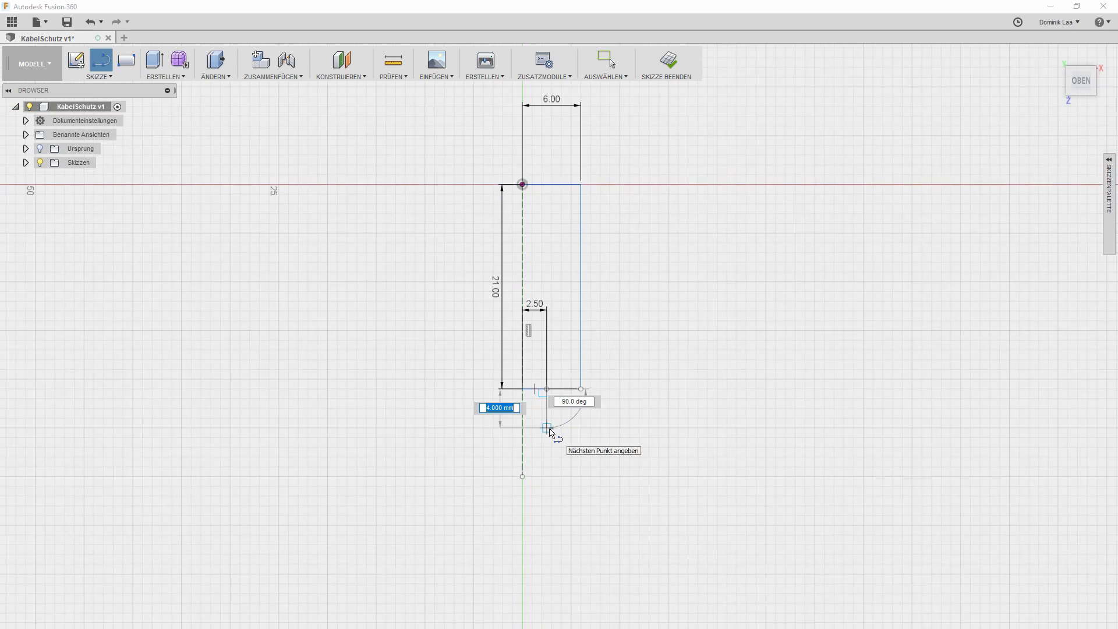
type("10")
key("Return")
key("Escape")
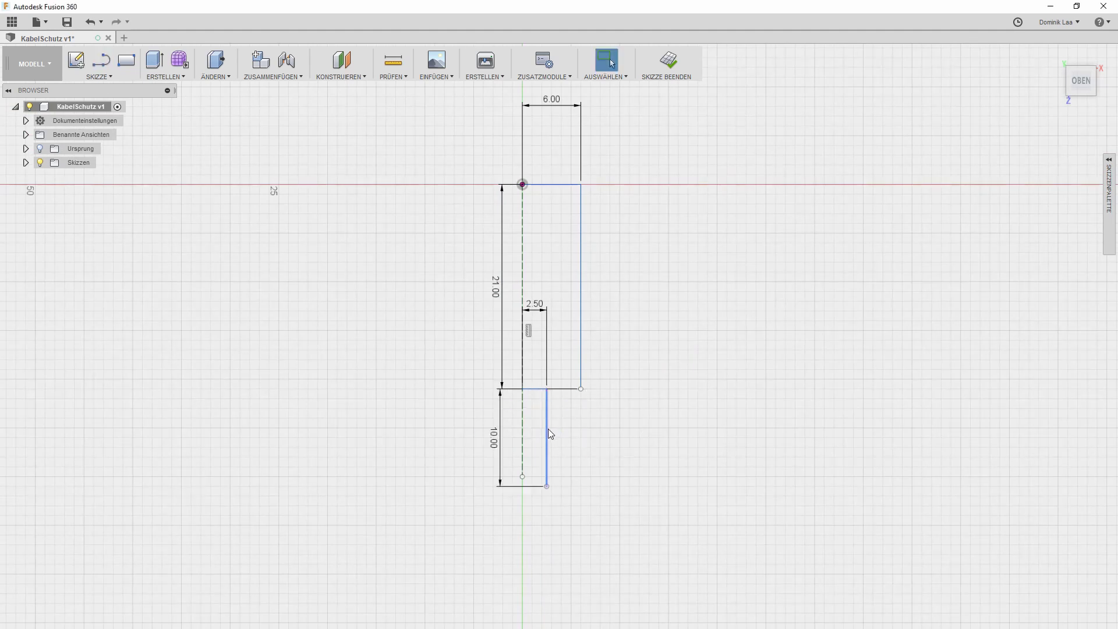
Connect the top of the 10 mm line to the lower end of the 21 mm line with a horizontal line
key("l")
left_click(547, 389)
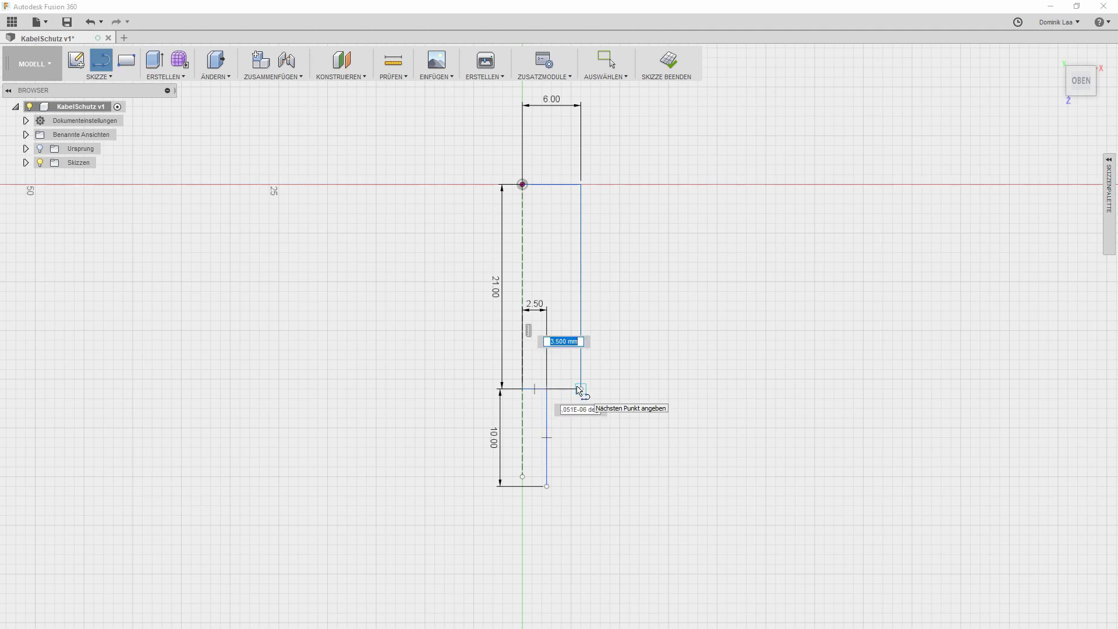
left_click(580, 389)
key("Escape")
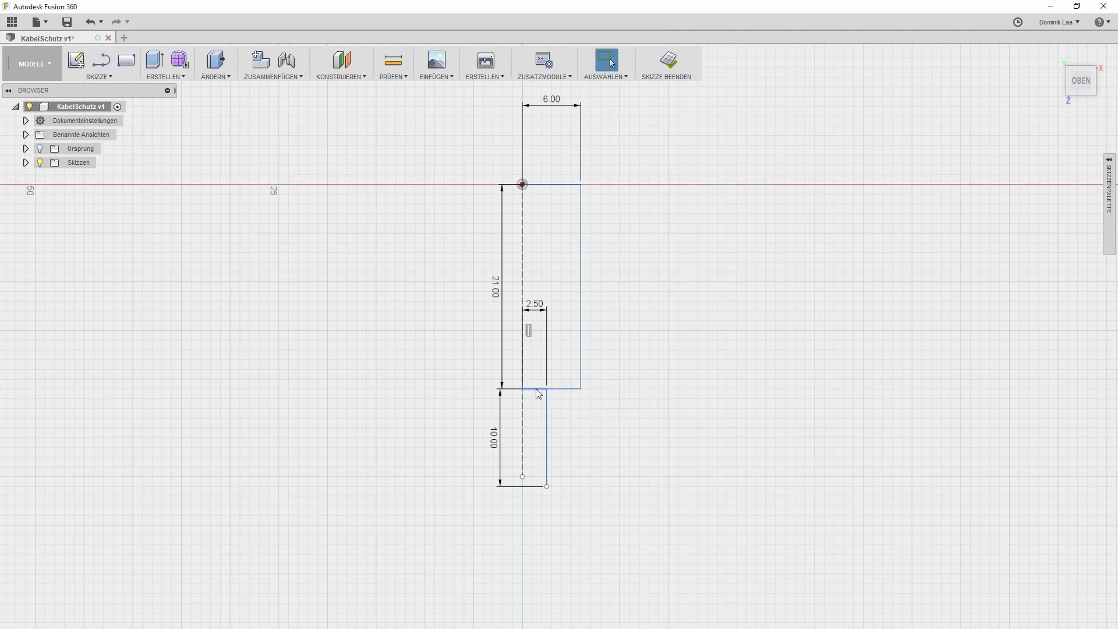
Delete the 2.5 mm helper line and the 21 mm and 10 mm dimensions
left_click(535, 389)
key("Delete")
left_click(502, 292)
key("Delete")
left_click(499, 420)
key("Delete")
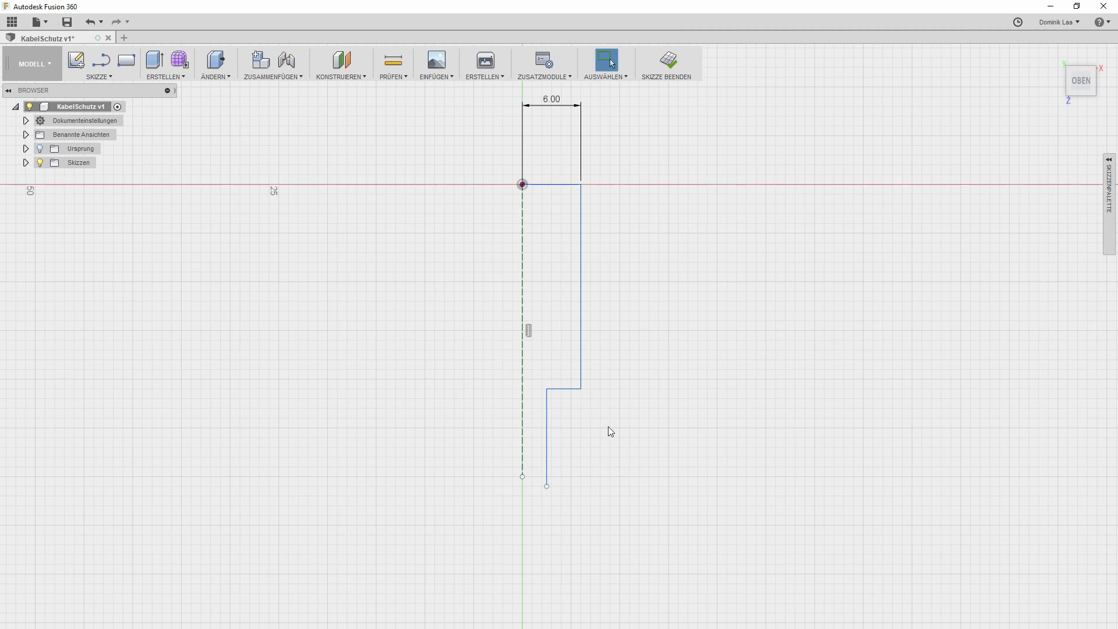
Close the stepped profile's lower end with a horizontal line to the centre axis
key("l")
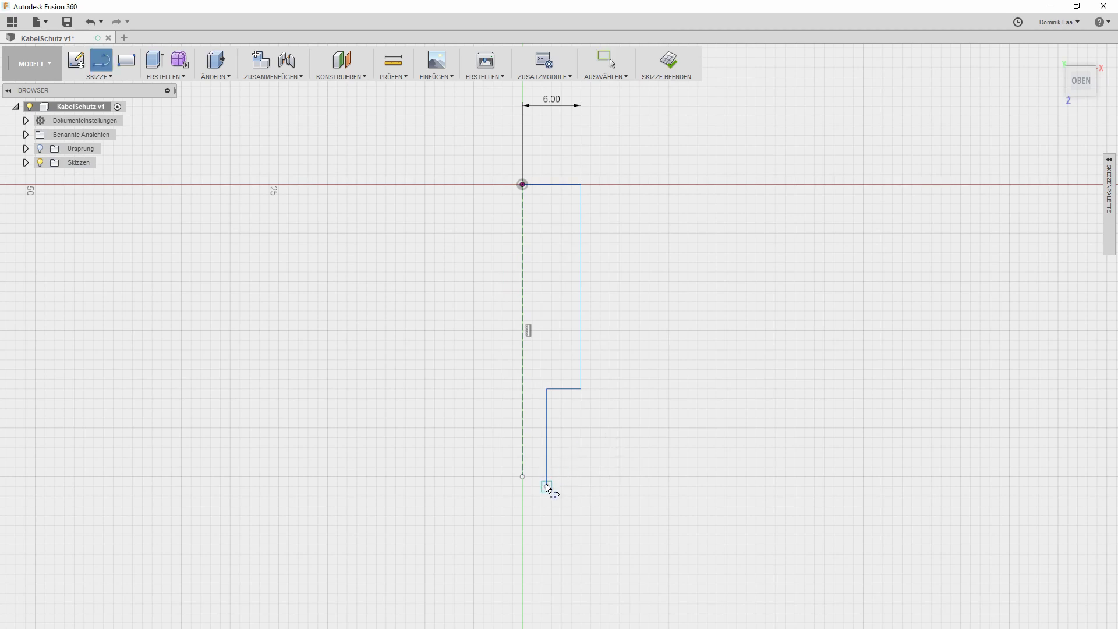
left_click(547, 487)
left_click(522, 486)
key("Escape")
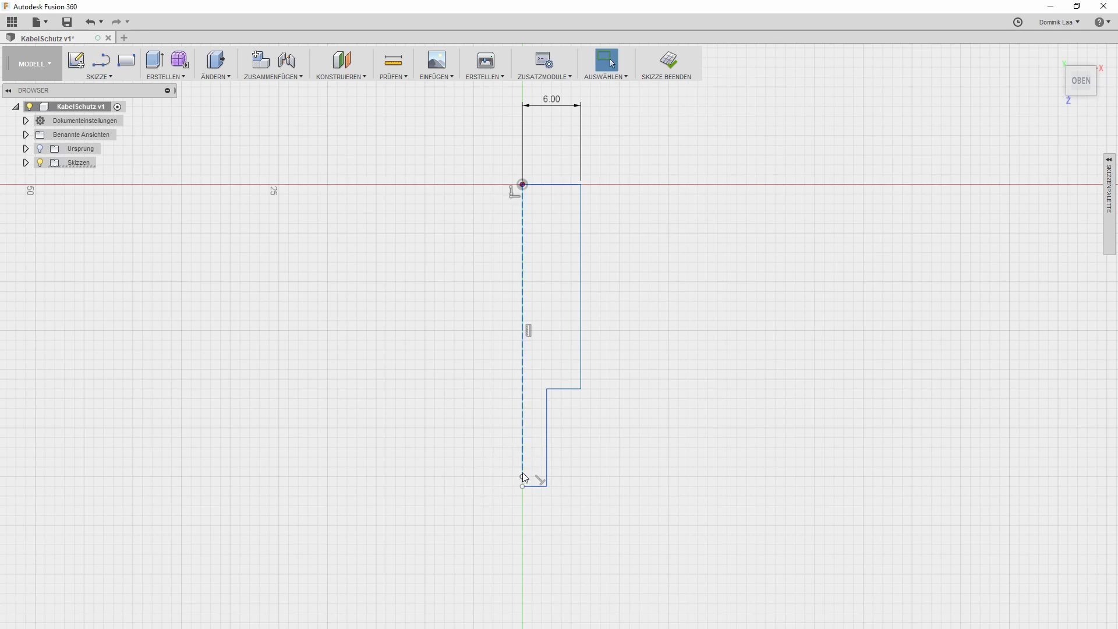
Offset the whole stepped profile outward using an offset value of -0.25 mm
double_click(581, 224)
key("o")
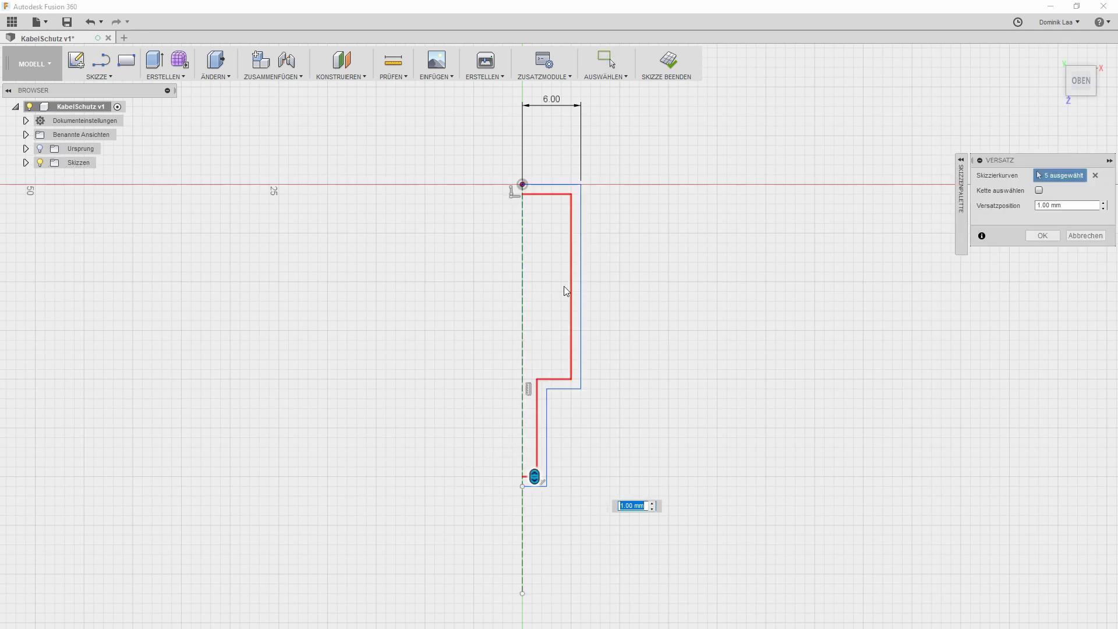
mouse_move(524, 472)
left_mouse_down()
mouse_move(456, 474)
mouse_move(495, 432)
mouse_move(514, 509)
mouse_move(507, 487)
mouse_move(518, 490)
left_mouse_up()
type("-")
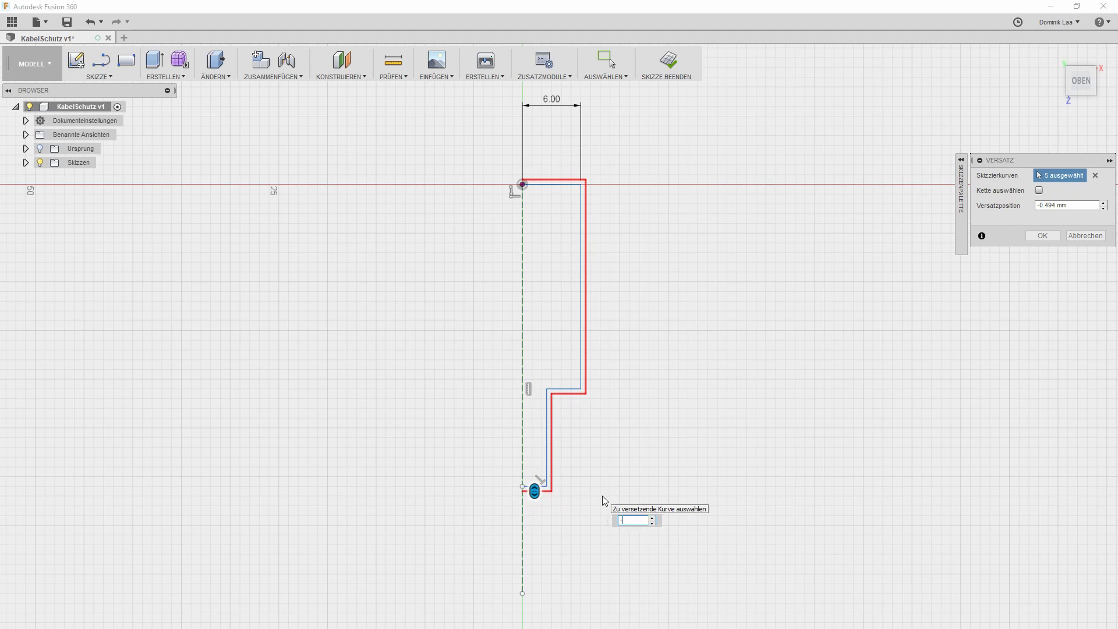
type("0.25")
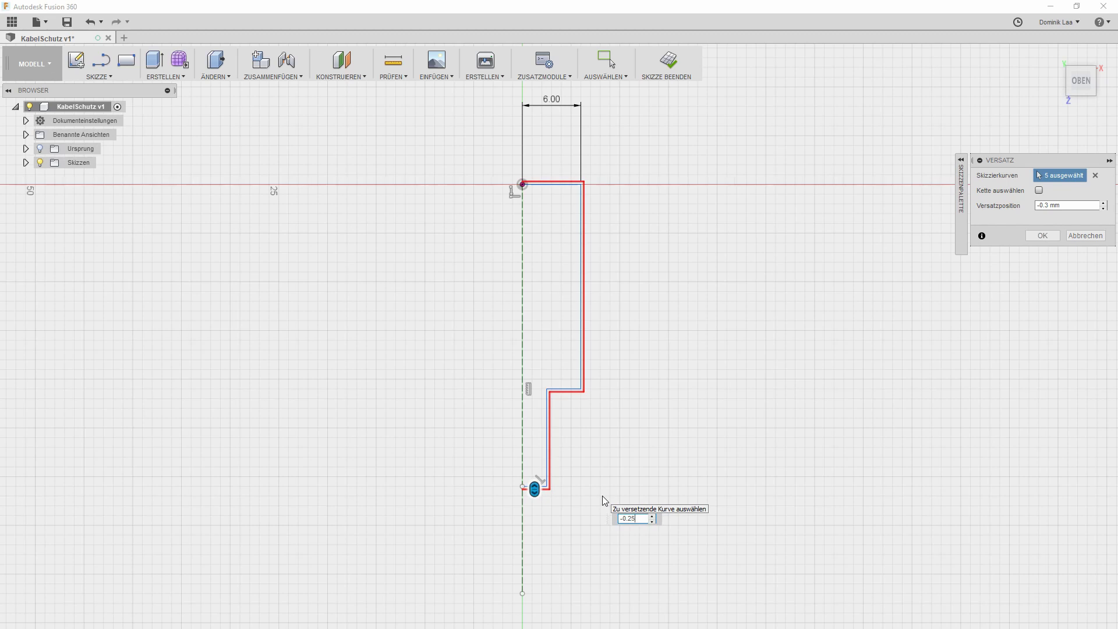
key("Return")
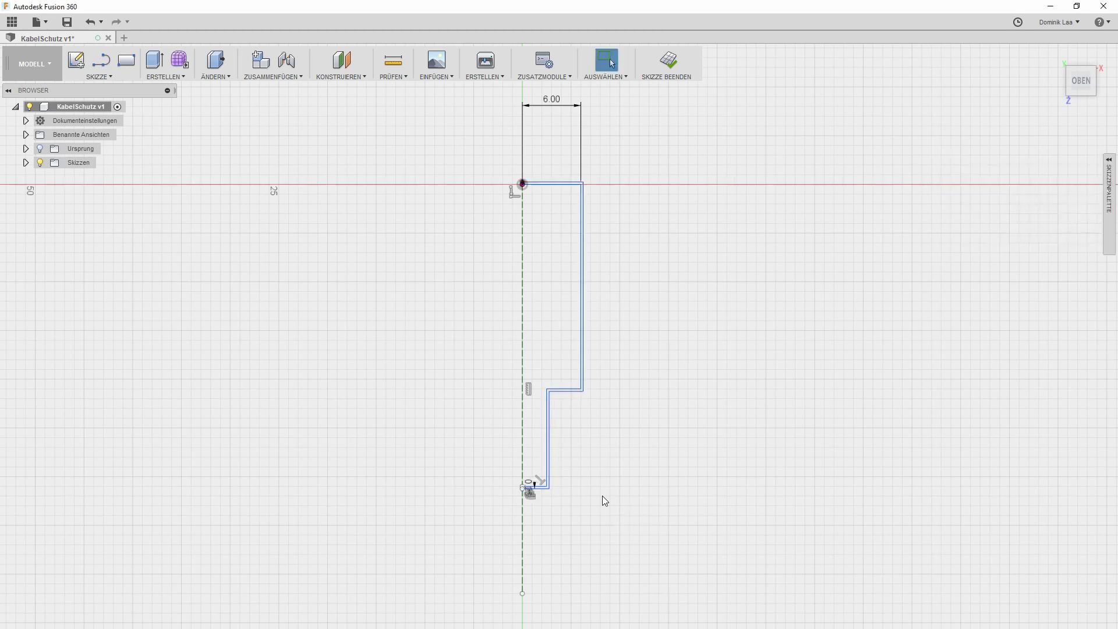
Offset the original stepped profile outward a second time using an offset value of -2 mm
double_click(554, 389)
key("o")
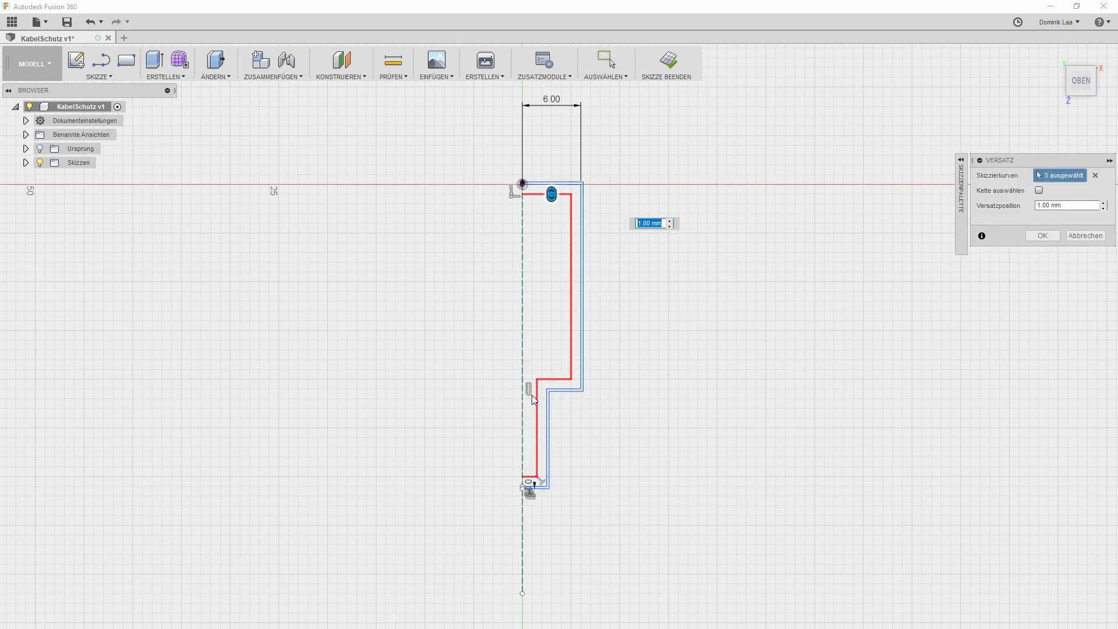
left_click_drag(552, 192, 303, 168)
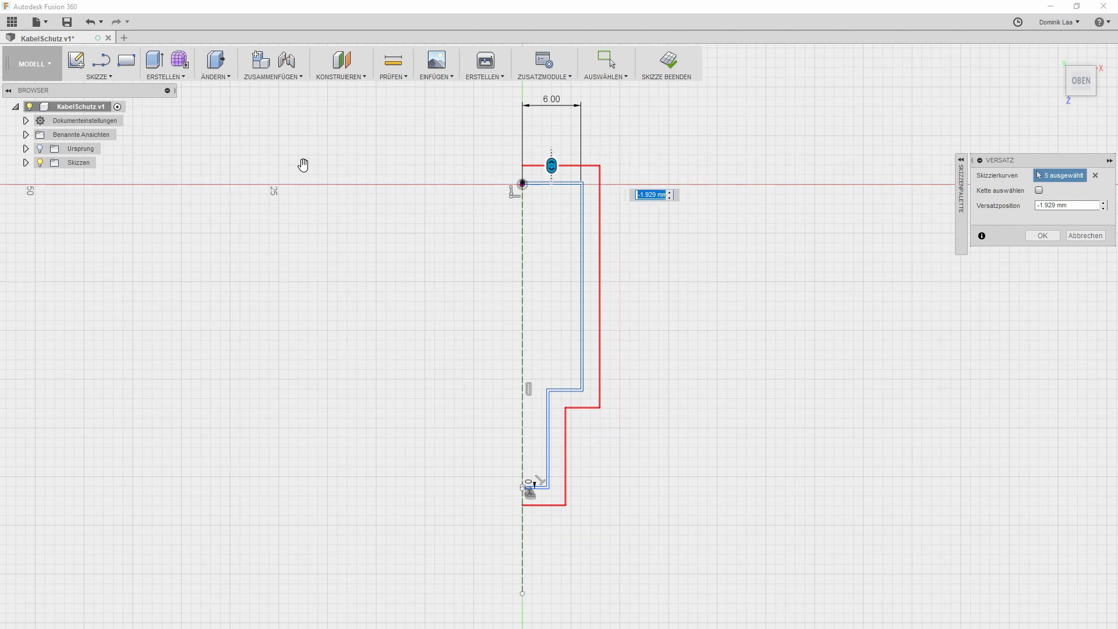
type("2")
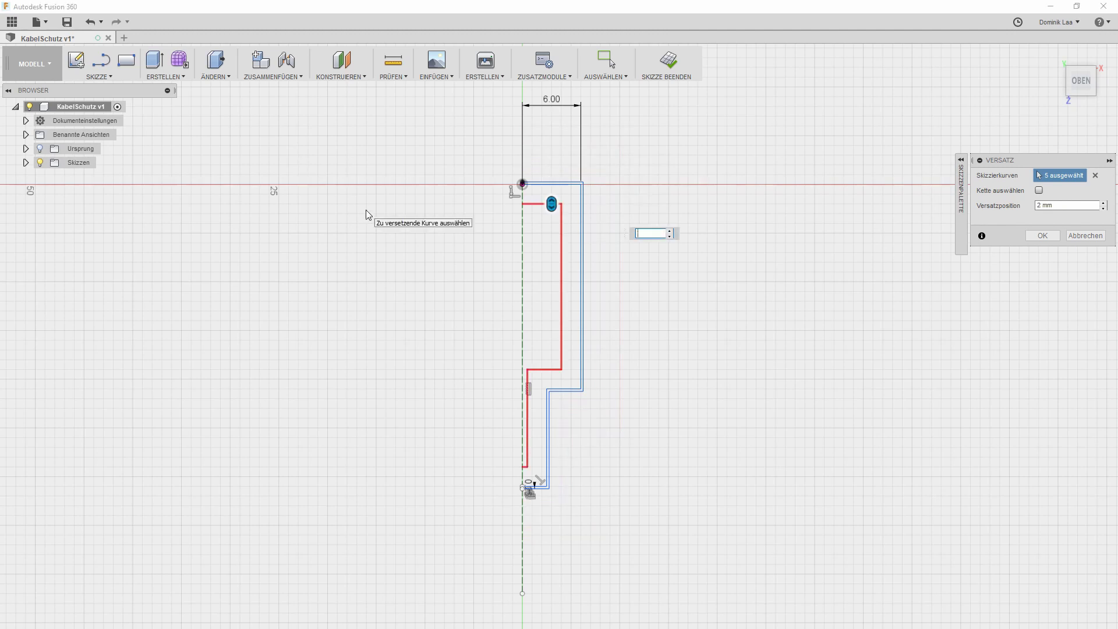
type("-2")
key("Return")
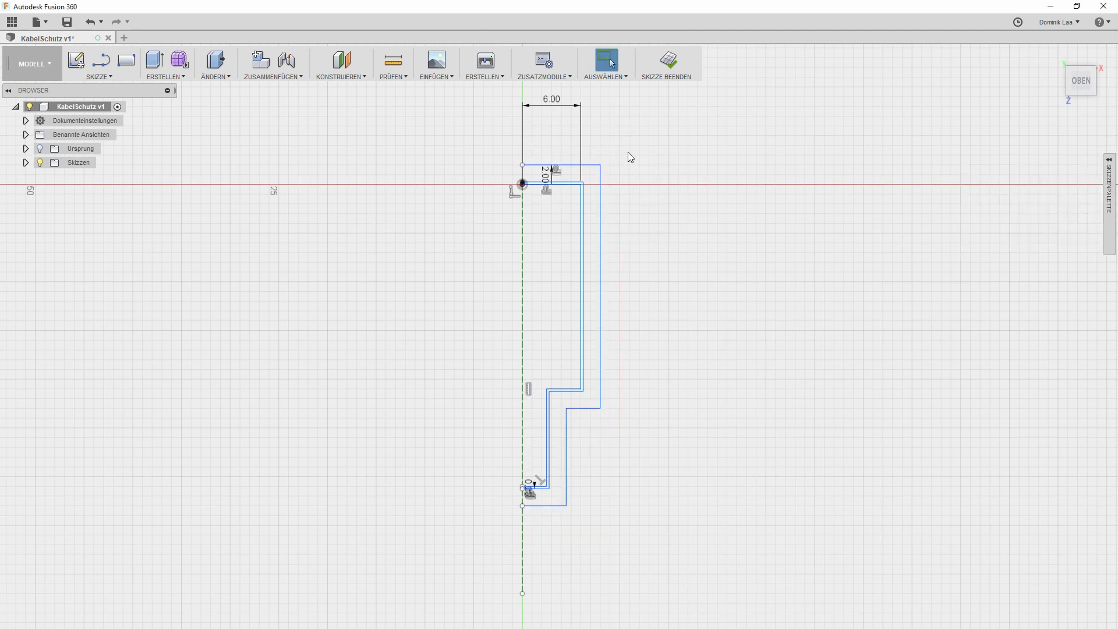
Trim away the top horizontal lines of both offset profiles
scroll(629, 155, "up", 3)
middle_click_drag(609, 193, 581, 300)
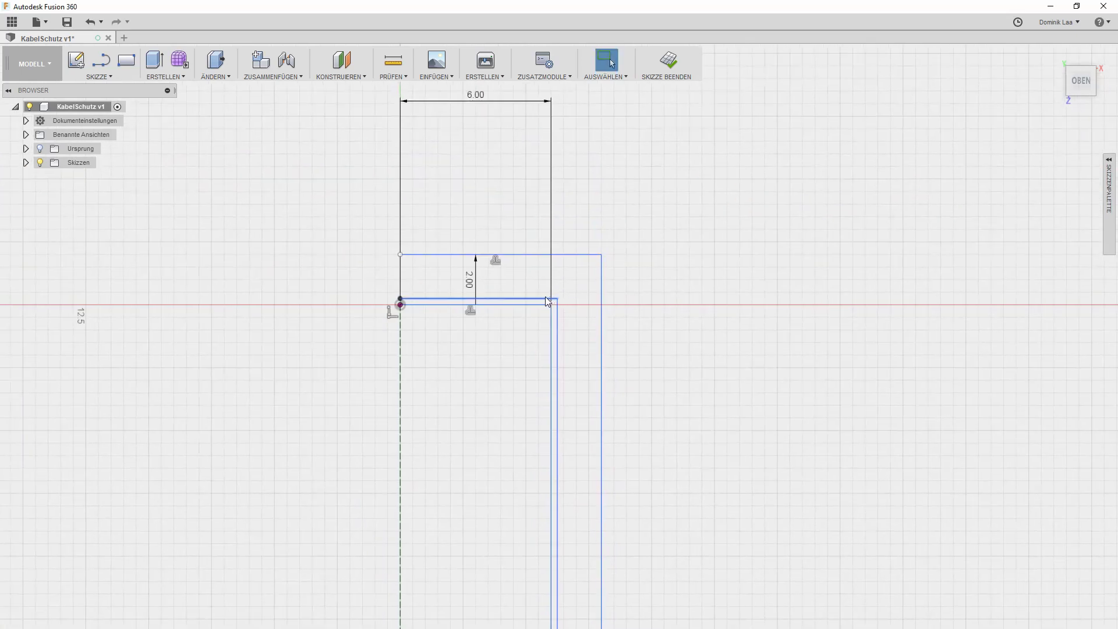
scroll(546, 297, "up", 2)
key("t")
left_click(516, 299)
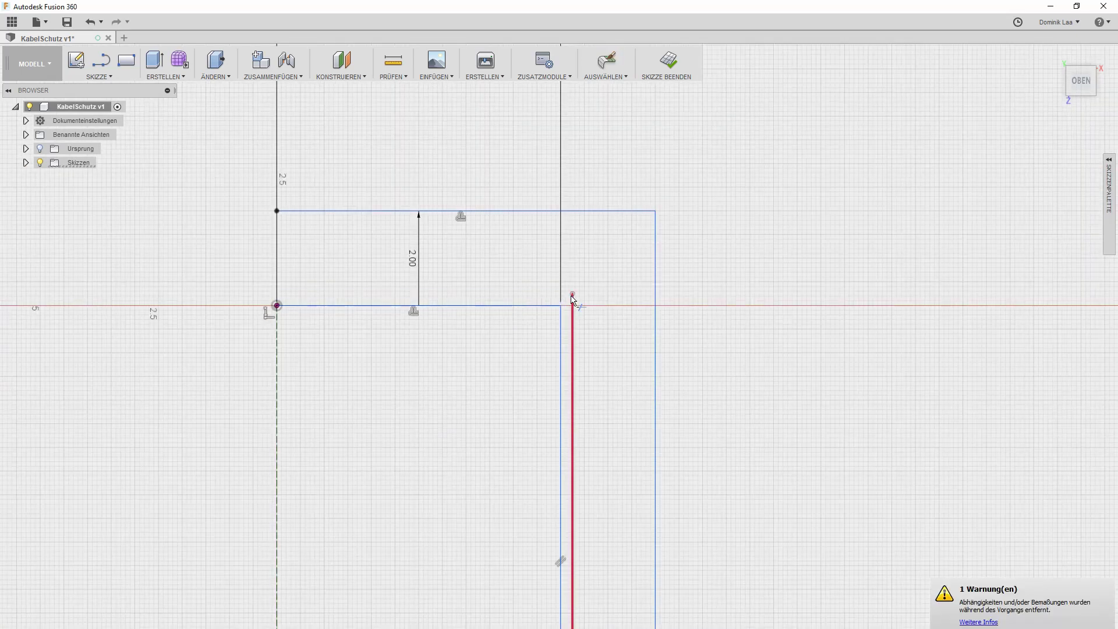
left_click(536, 214)
key("Escape")
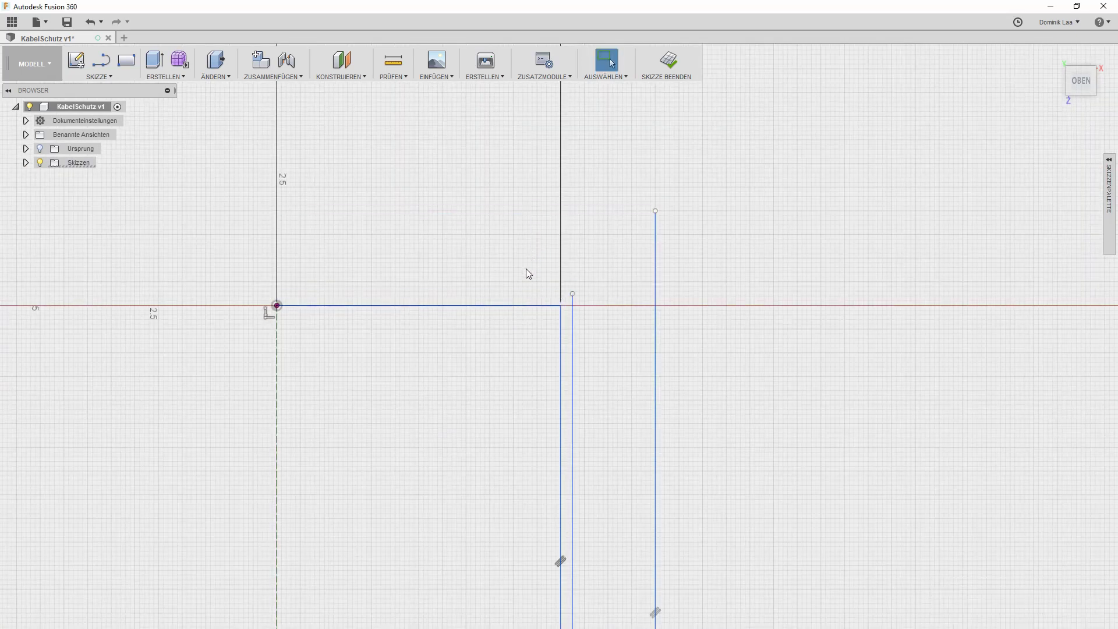
Draw a horizontal line from the original profile's upper outer corner across and just past both offset verticals
left_click(101, 77)
left_click(93, 106)
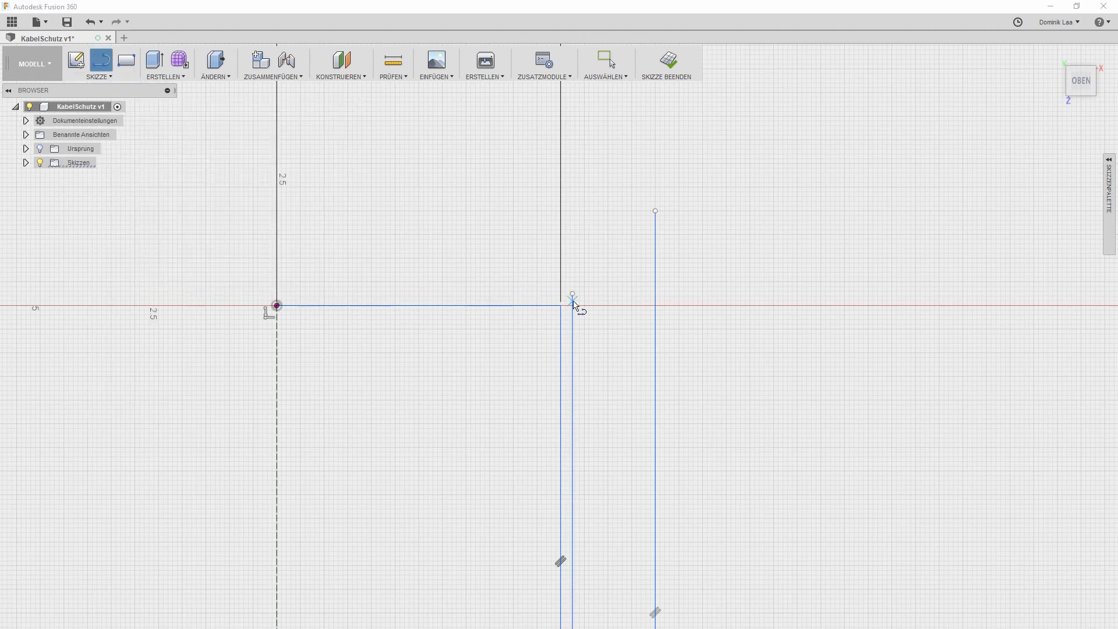
left_click(561, 306)
left_click(684, 306)
key("Escape")
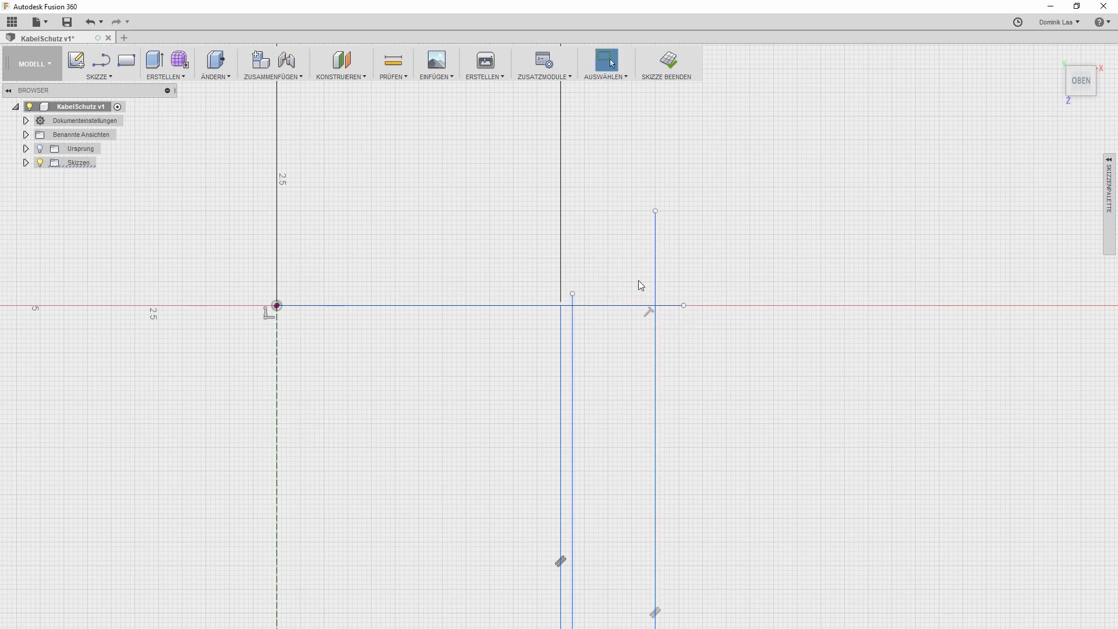
Trim both offset verticals above the new horizontal line and the line's overhang beyond the outer contour
key("t")
left_click(653, 274)
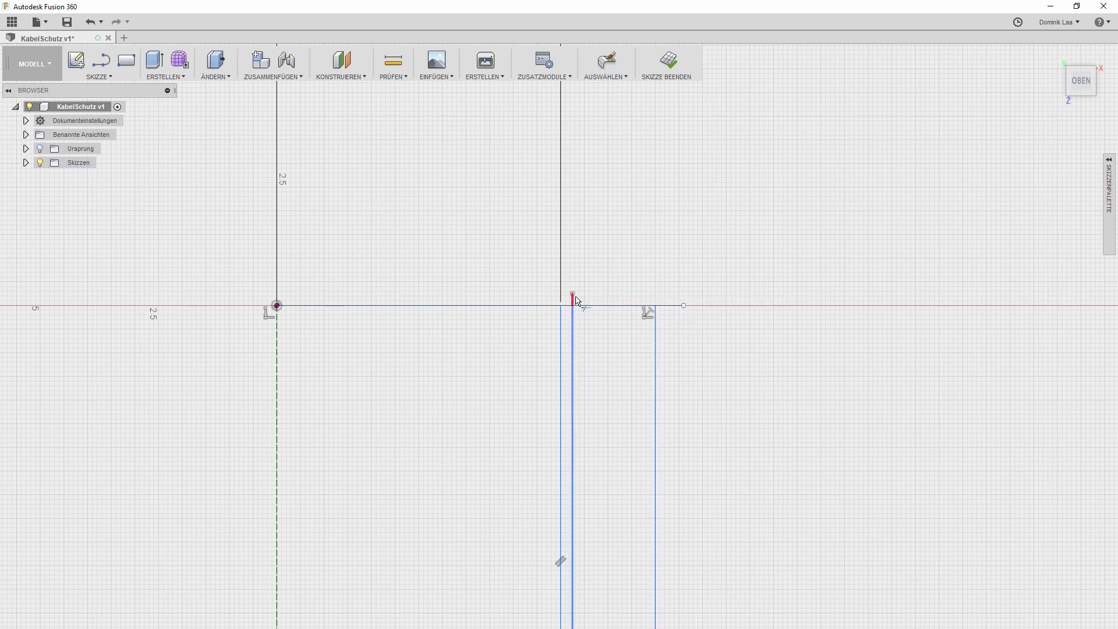
left_click(574, 299)
left_click(672, 306)
Draw a vertical line from the original profile's lower outer corner down to the outermost contour's bottom line
middle_click_drag(679, 390, 530, 182)
middle_click_drag(594, 217, 565, 185)
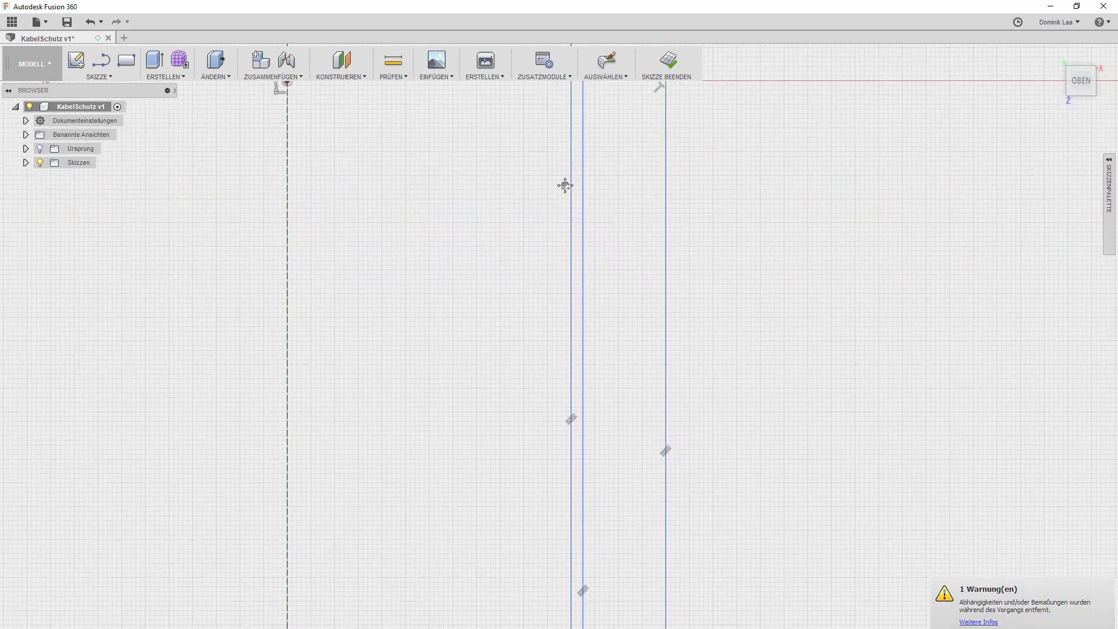
scroll(624, 492, "down", 5)
mouse_move(636, 559)
middle_mouse_down()
mouse_move(669, 491)
mouse_move(664, 269)
mouse_move(656, 282)
middle_mouse_up()
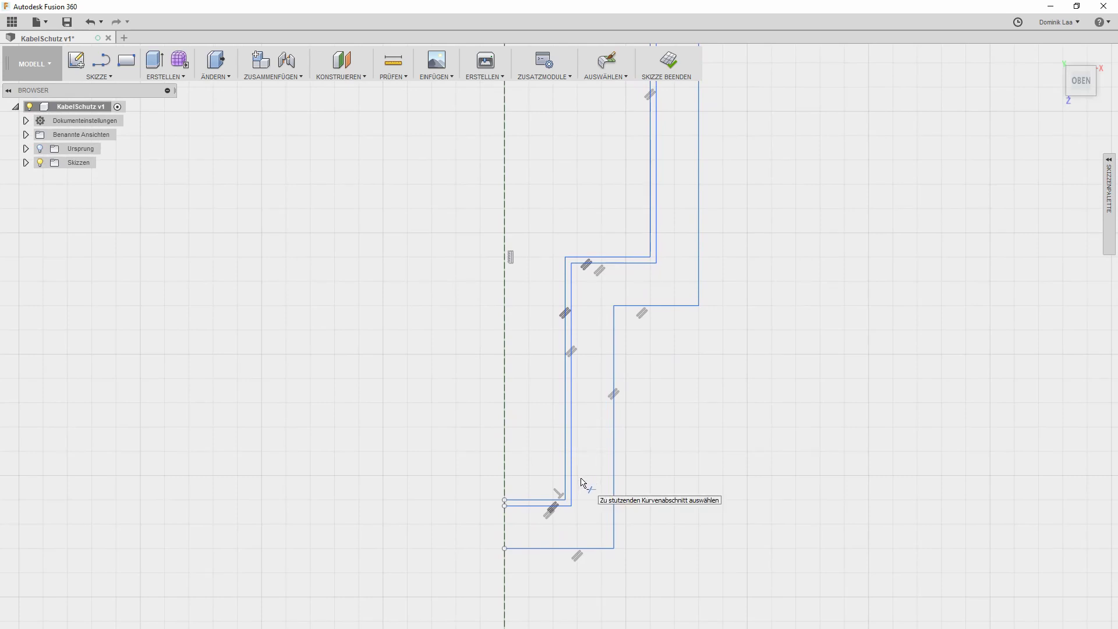
key("l")
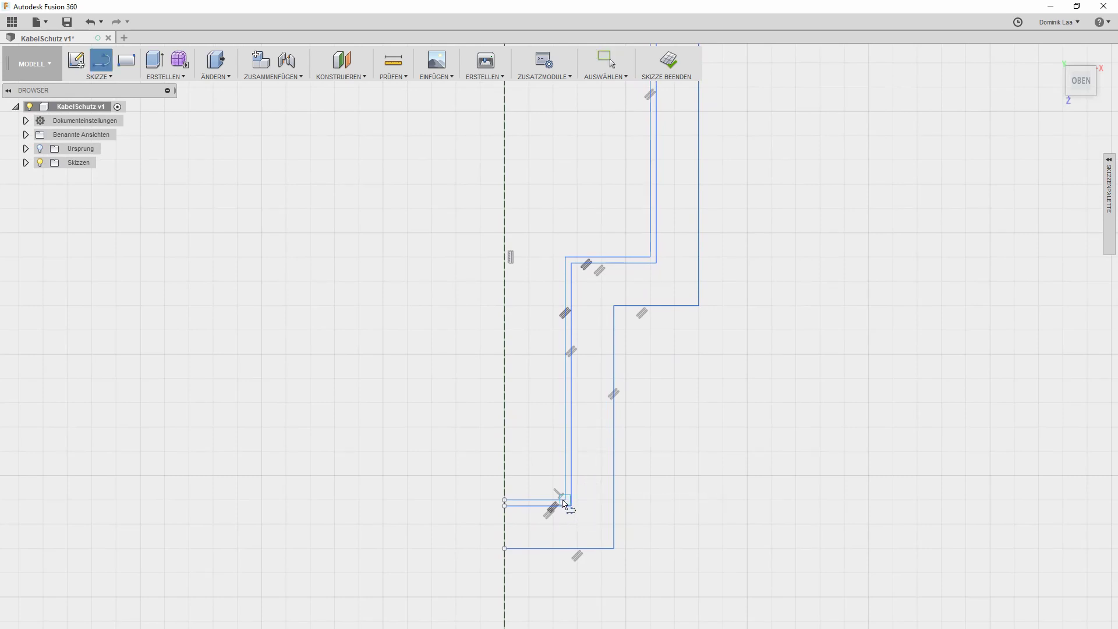
left_click(560, 502)
left_click(563, 549)
key("Escape")
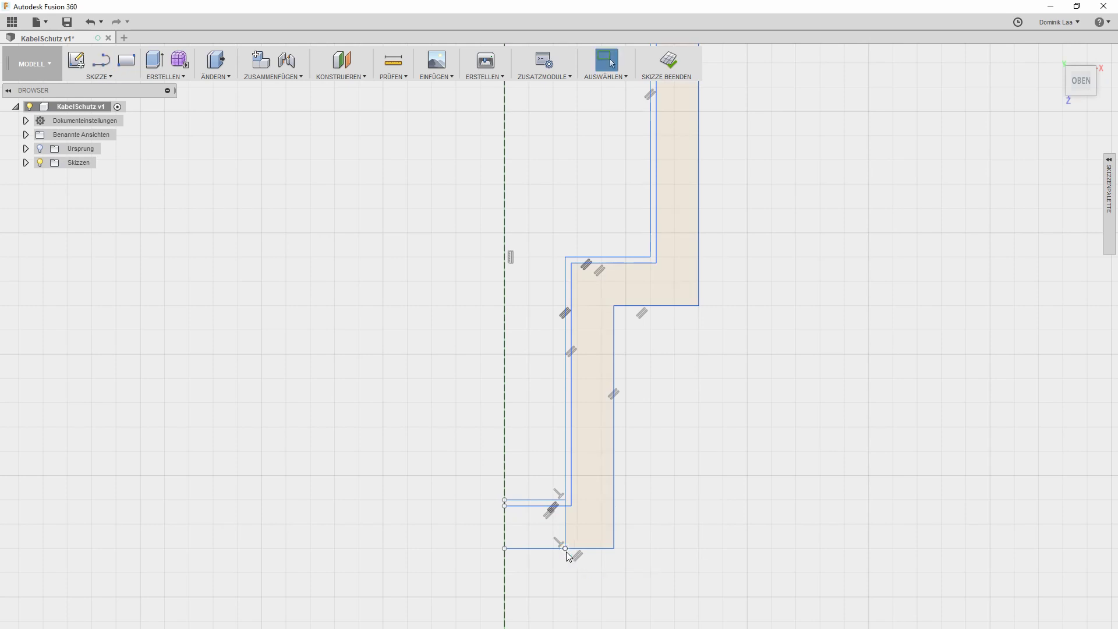
Trim away the middle contour's bottom line and the part of the outermost bottom line between the axis and the new vertical
scroll(569, 515, "up", 3)
key("t")
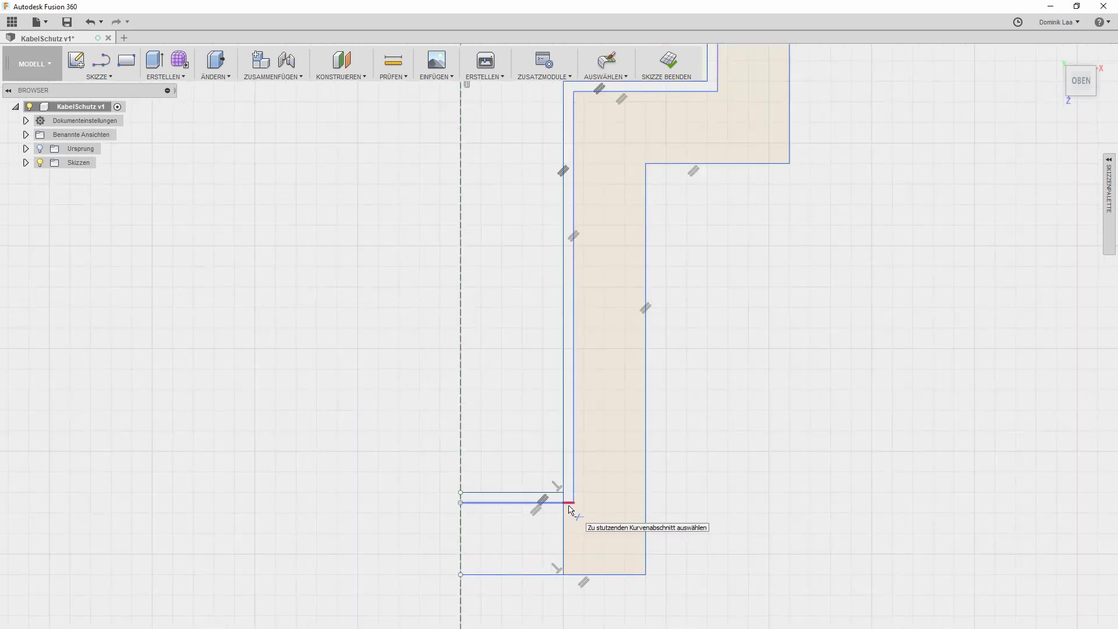
left_click(561, 511)
left_click(536, 503)
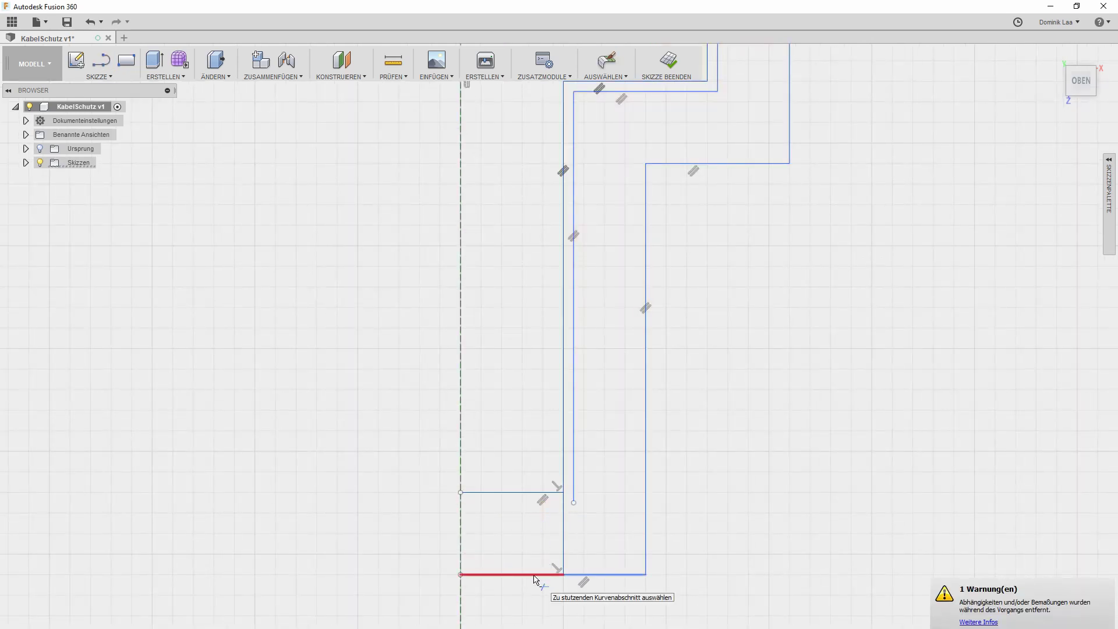
left_click(536, 575)
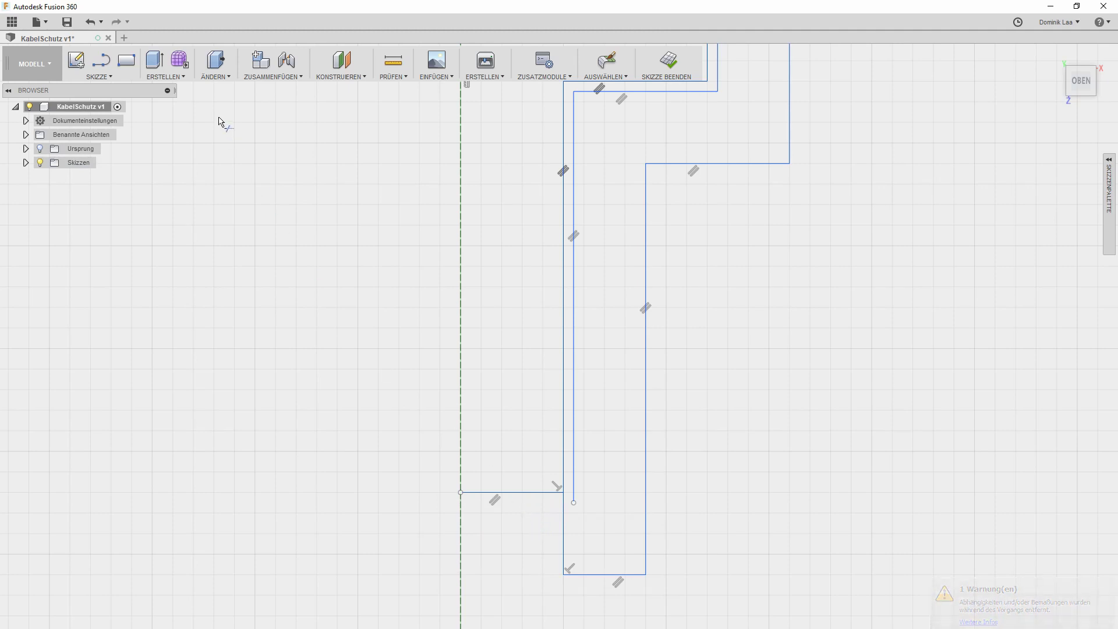
key("Escape")
Extend the middle contour's open lower vertical down to the outermost contour's bottom line
left_click(80, 75)
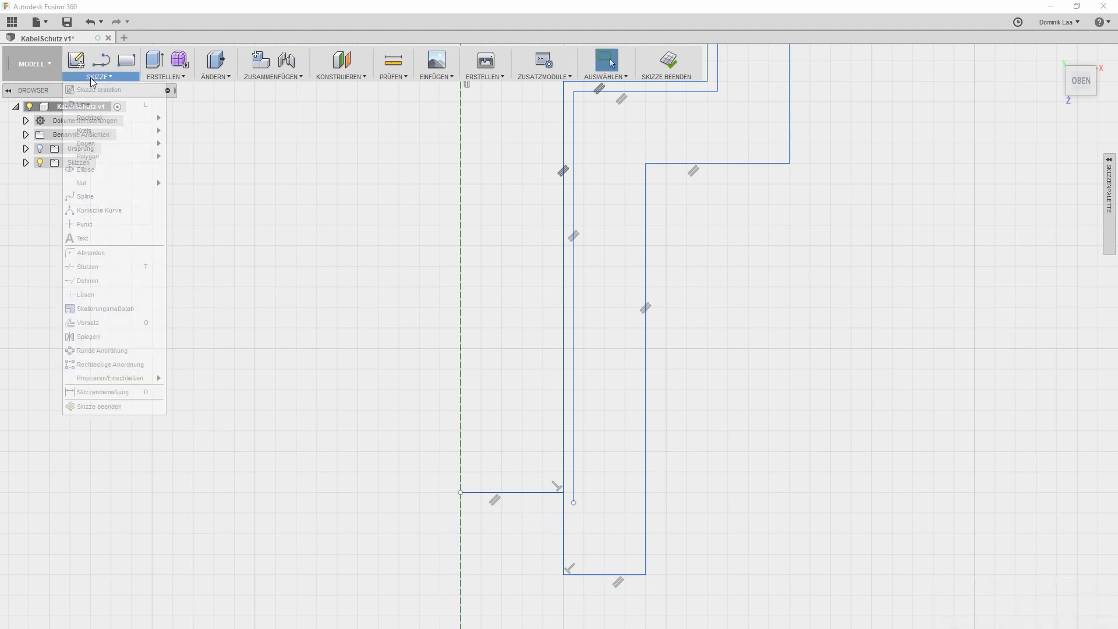
left_click(101, 256)
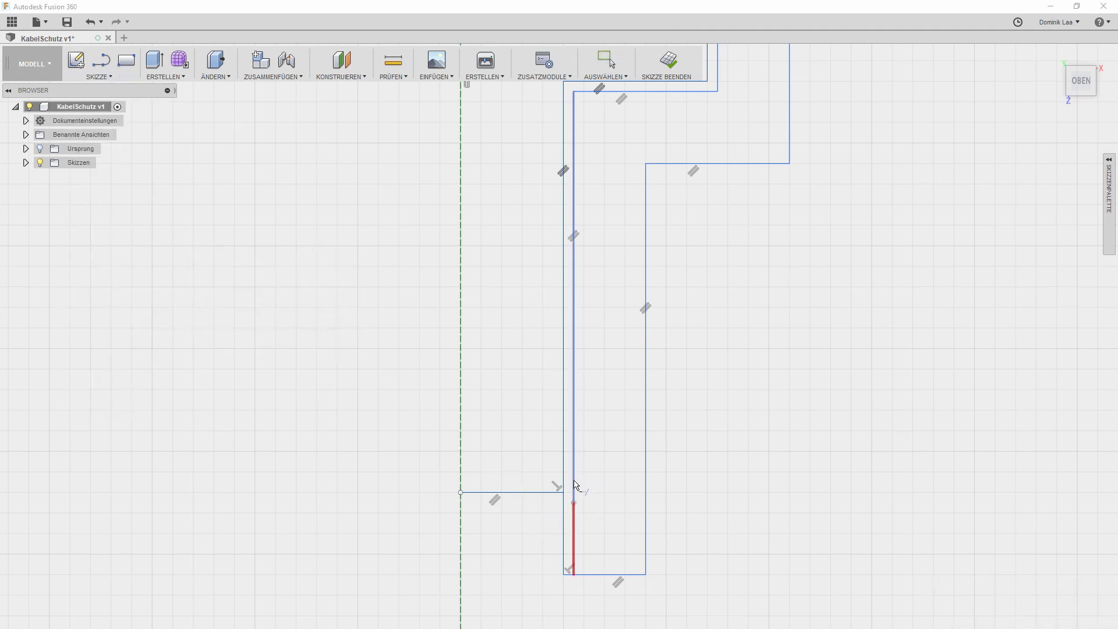
left_click(573, 489)
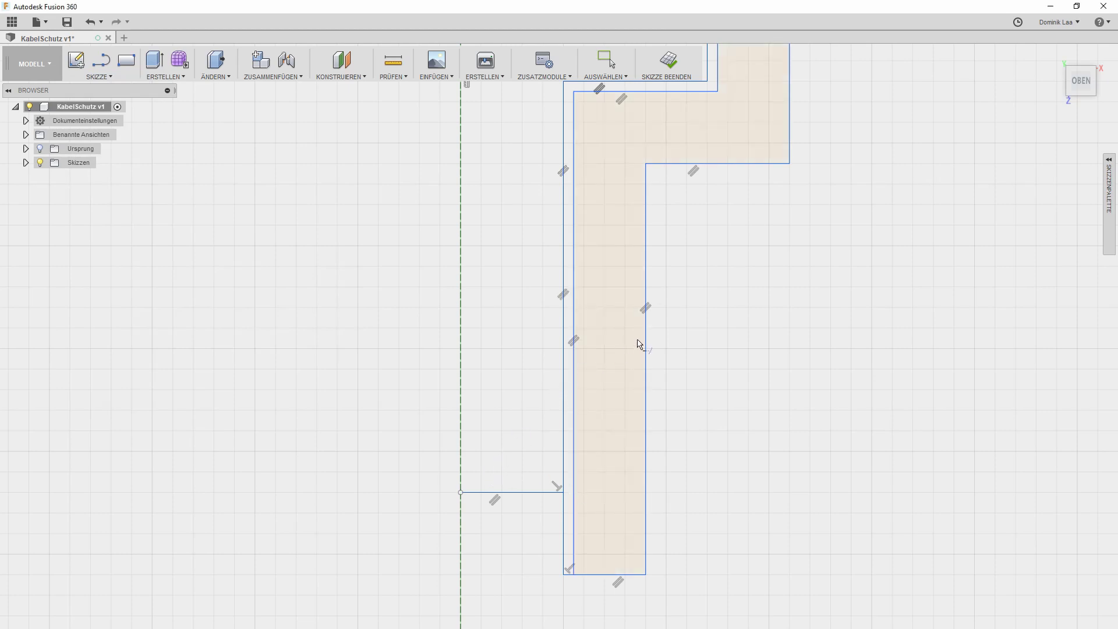
Mirror the closed stepped wall contour about the dashed centre axis
scroll(637, 344, "down", 10)
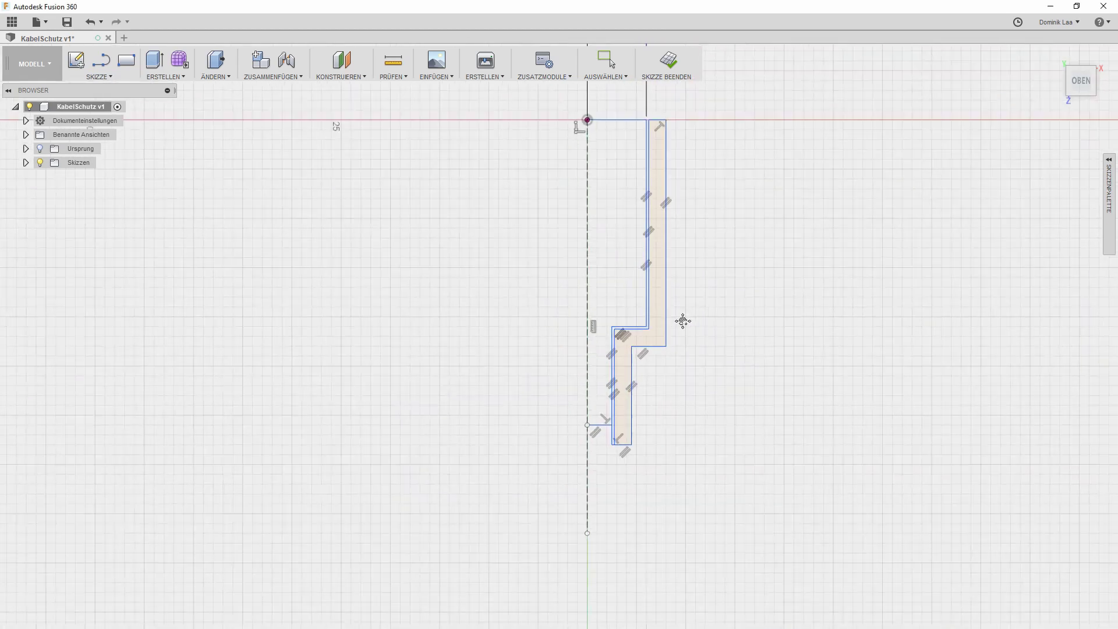
mouse_move(683, 321)
middle_mouse_down()
mouse_move(679, 407)
mouse_move(669, 392)
middle_mouse_up()
scroll(670, 392, "up", 3)
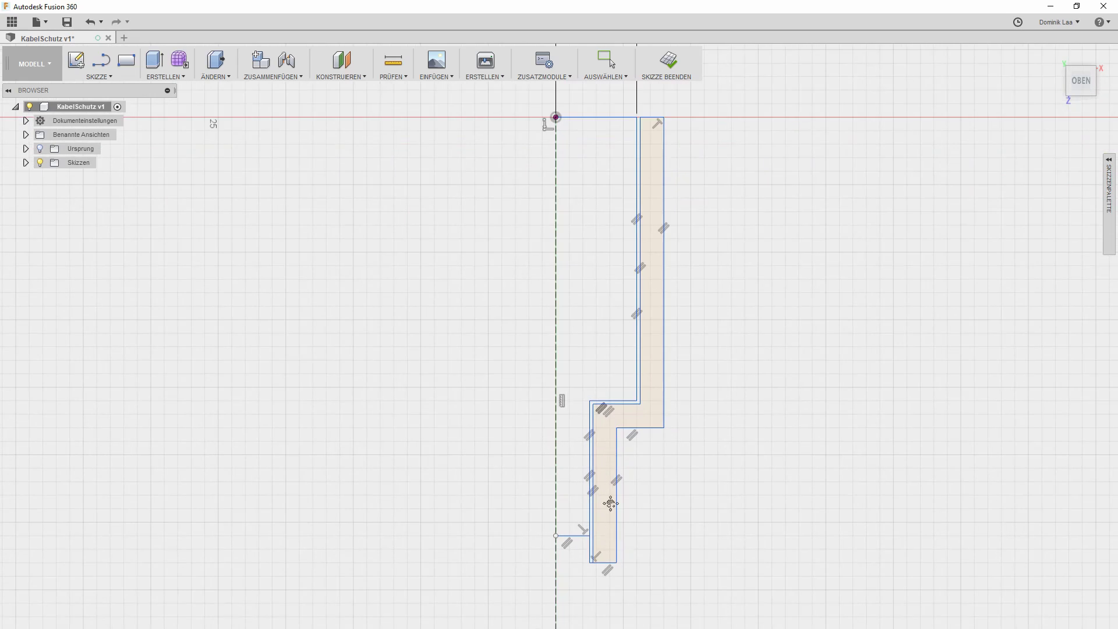
mouse_move(611, 503)
middle_mouse_down()
mouse_move(599, 416)
mouse_move(602, 498)
middle_mouse_up()
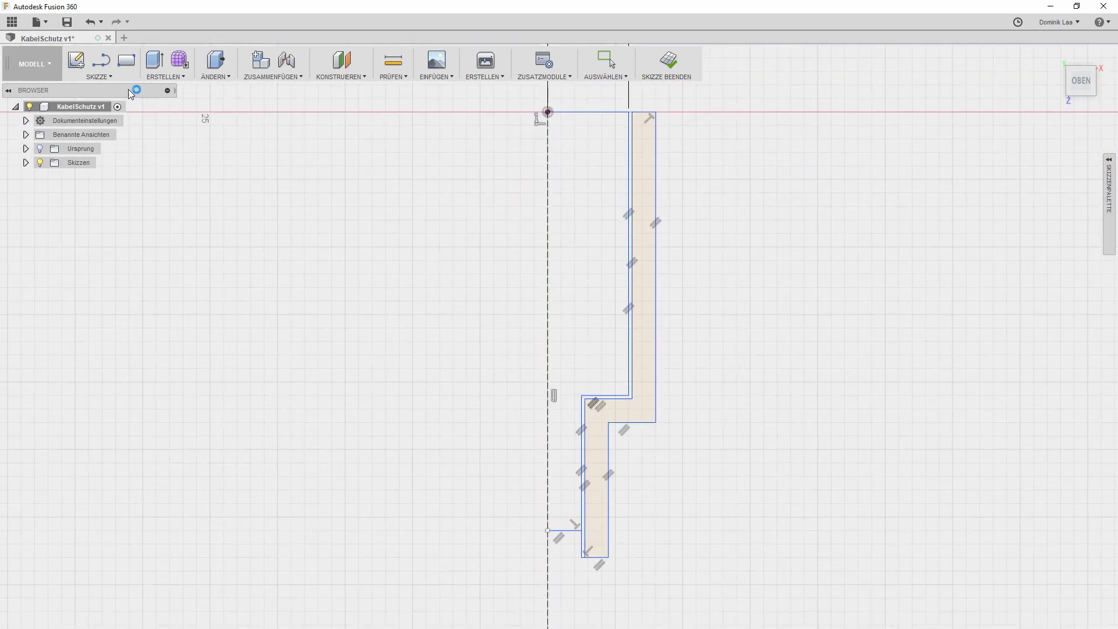
left_click(107, 78)
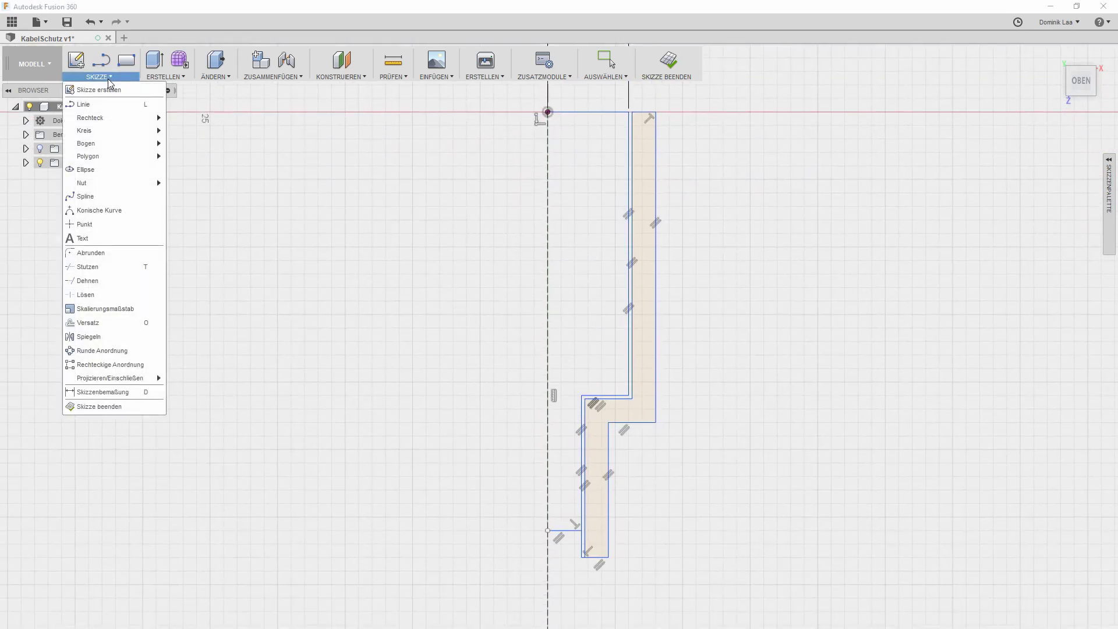
left_click(119, 336)
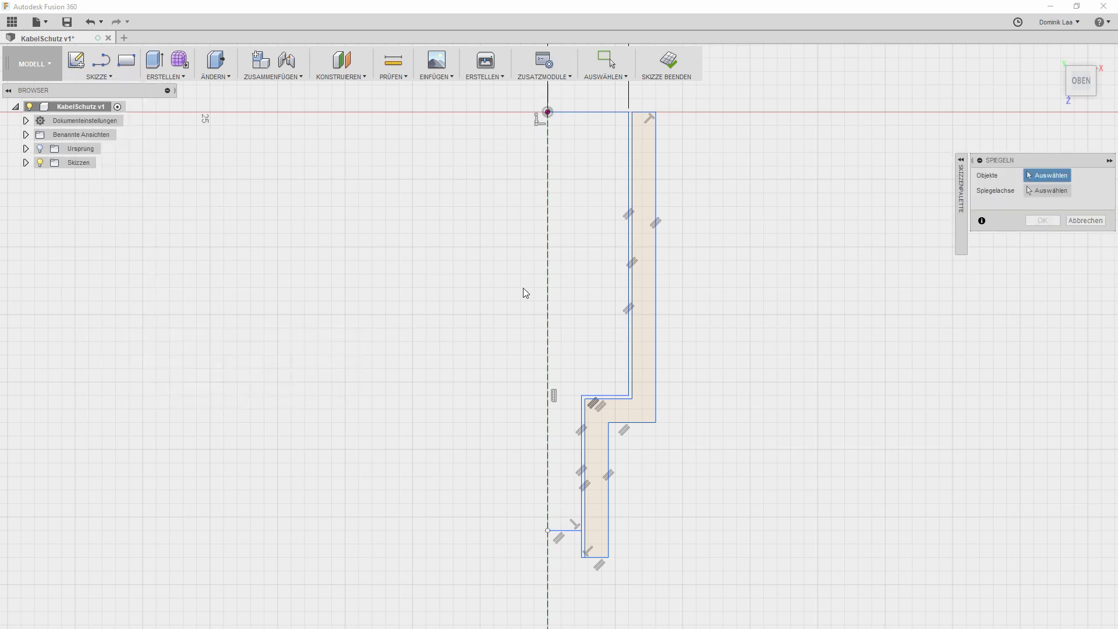
left_click(661, 198)
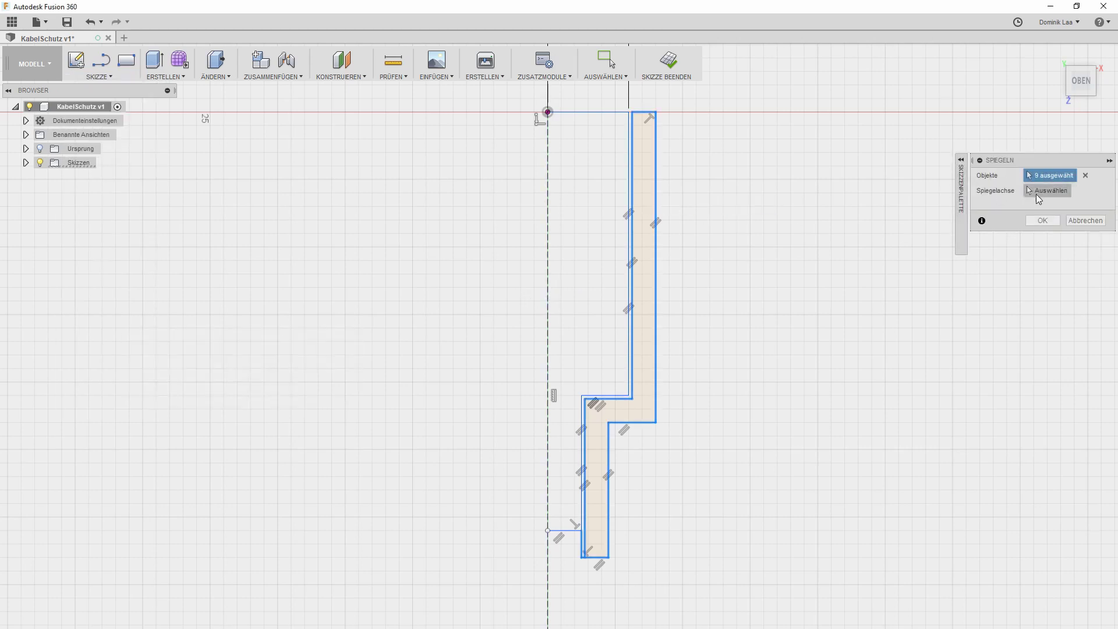
left_click(1039, 197)
left_click(547, 207)
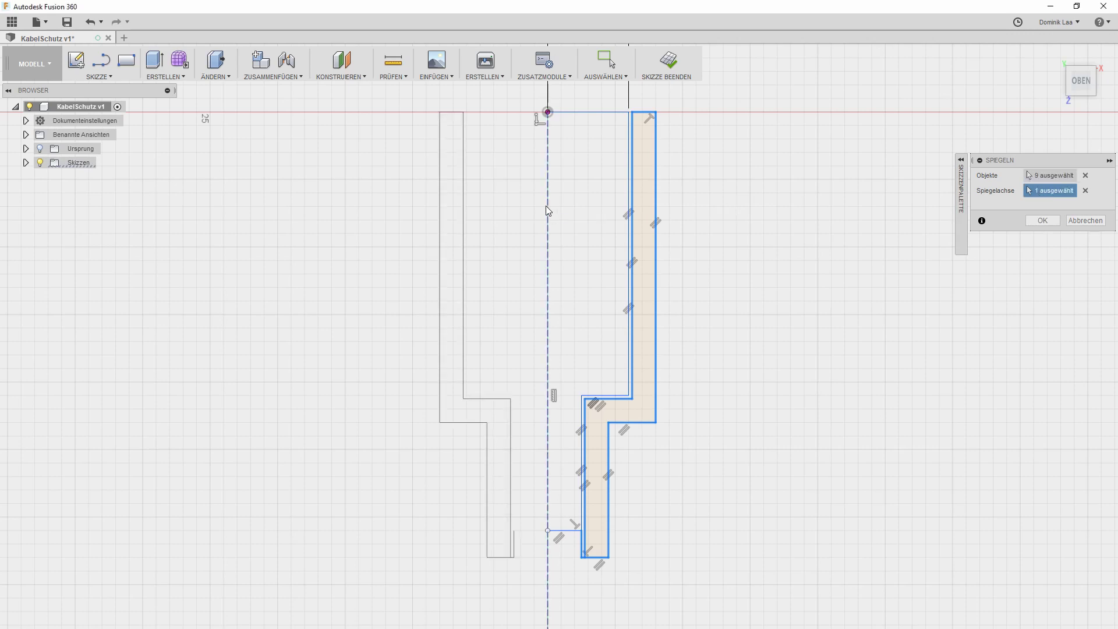
left_click(1041, 221)
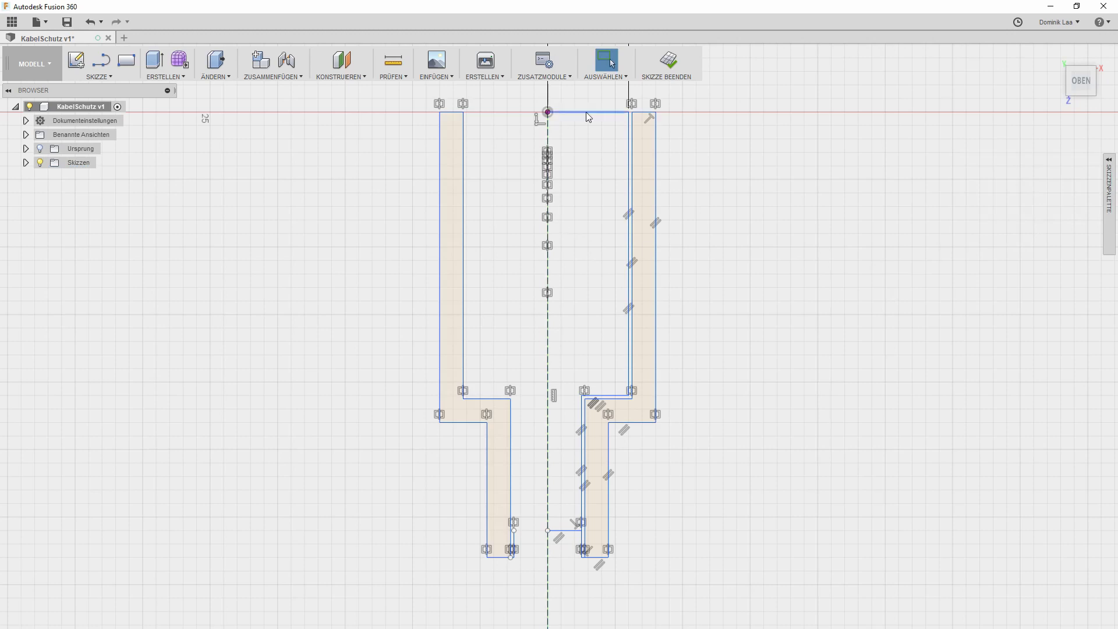
Finish the sketch and extrude both stepped wall profiles 5.5 mm as new bodies
left_click(664, 67)
mouse_move(652, 324)
middle_mouse_down("shift")
mouse_move(614, 320)
mouse_move(599, 281)
middle_mouse_up("shift")
key("e")
left_click(574, 282)
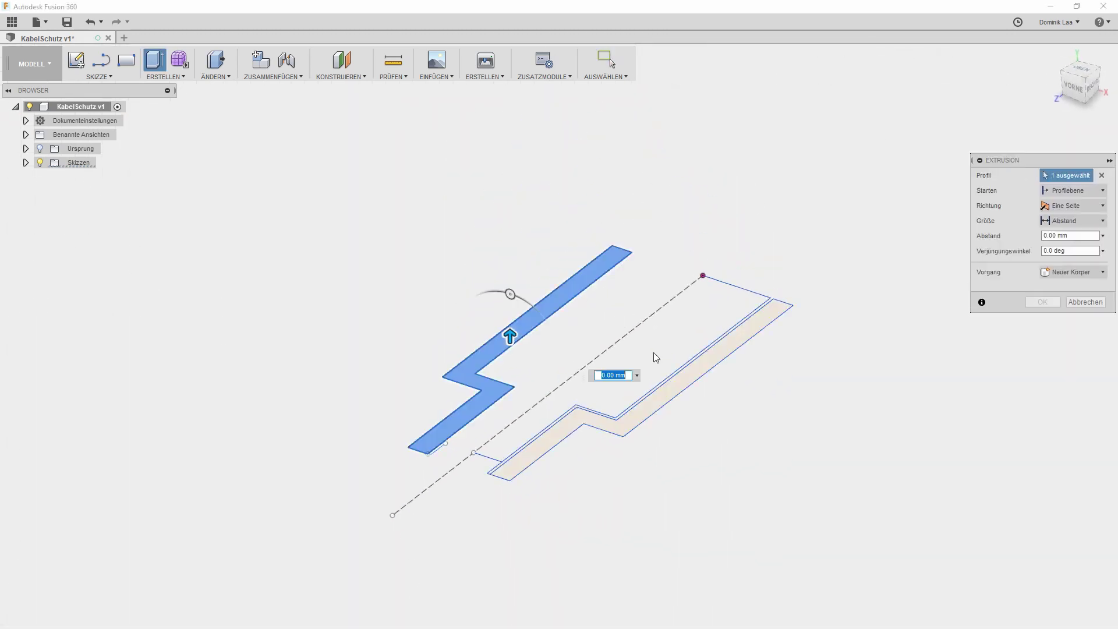
left_click(685, 382)
left_click_drag(650, 381, 651, 357)
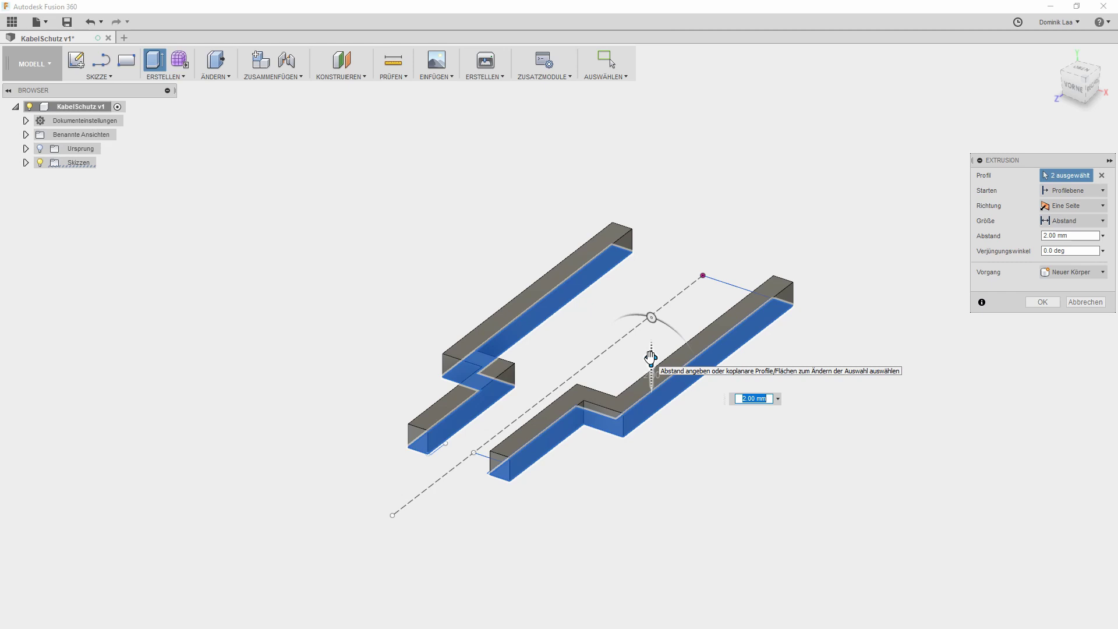
type("5.5")
key("Return")
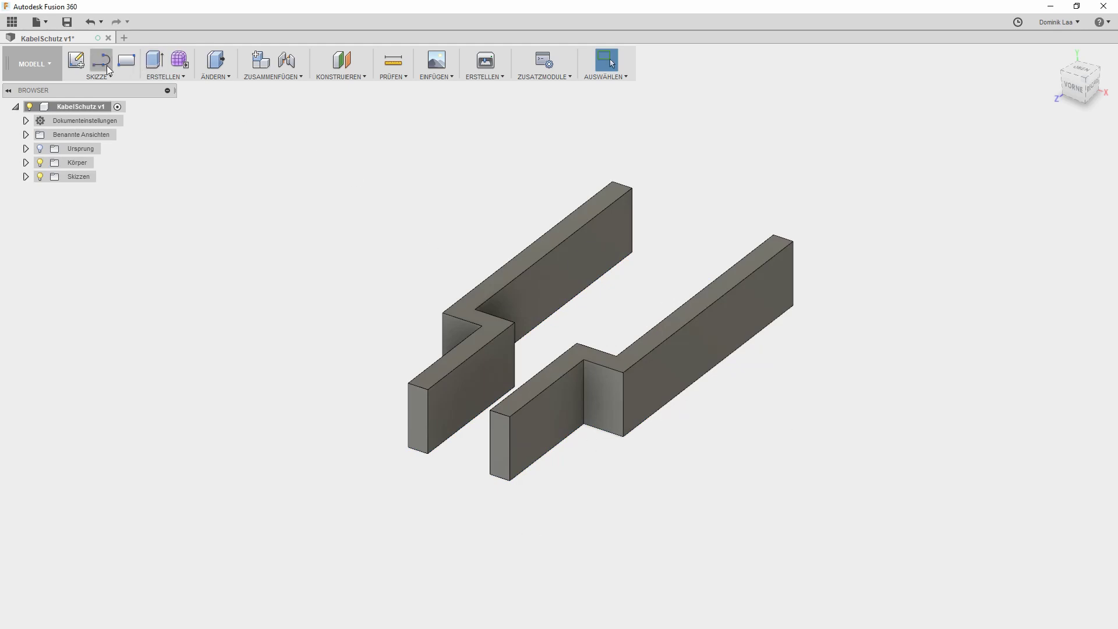
Start a sketch on the underside of the walls and draw a rectangle spanning the outer corners of their wide section
left_click(87, 65)
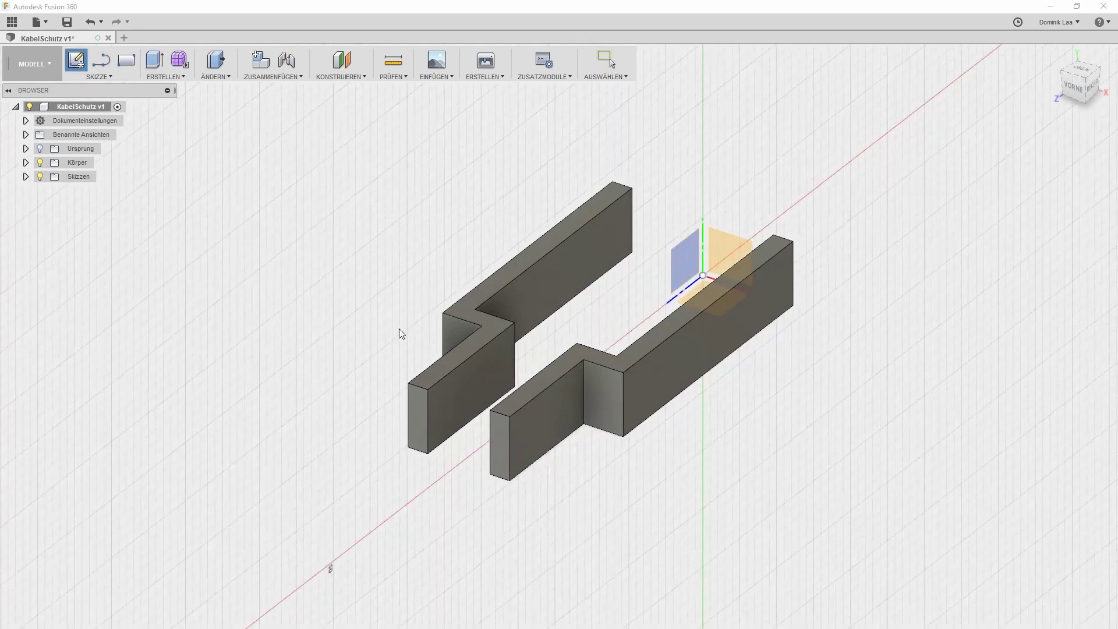
middle_click_drag(529, 437, 563, 368, "shift")
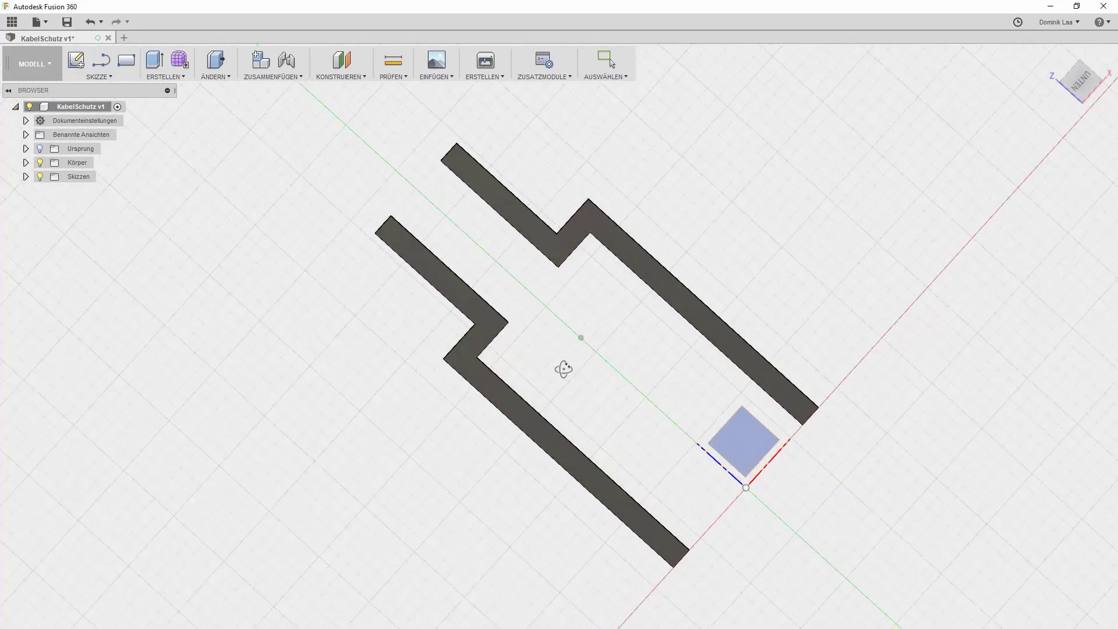
left_click(558, 246)
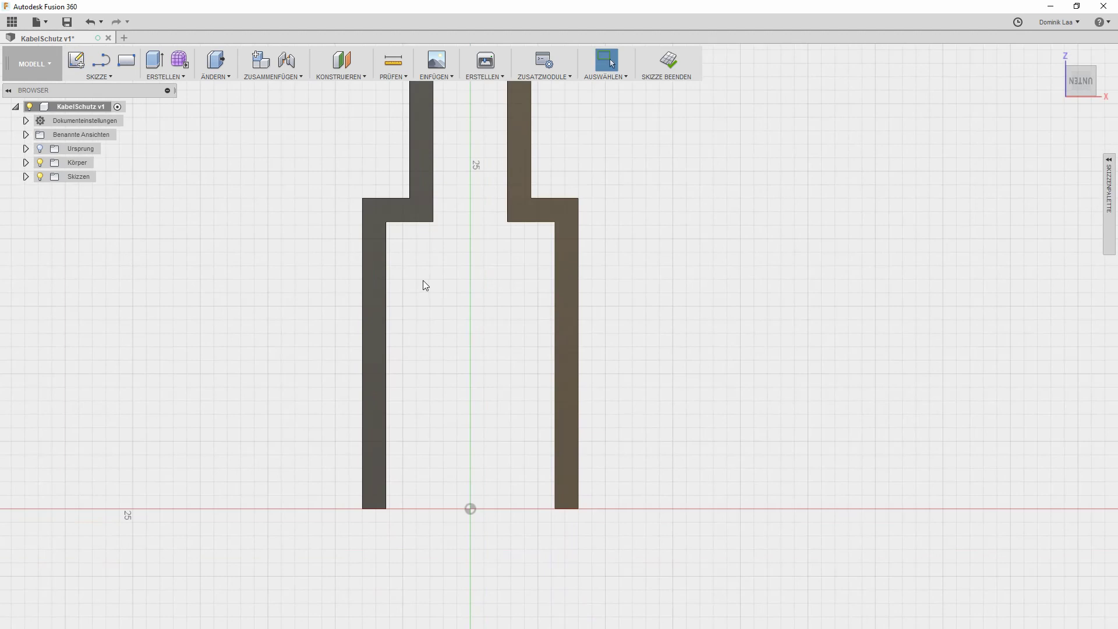
key("r")
left_click(363, 198)
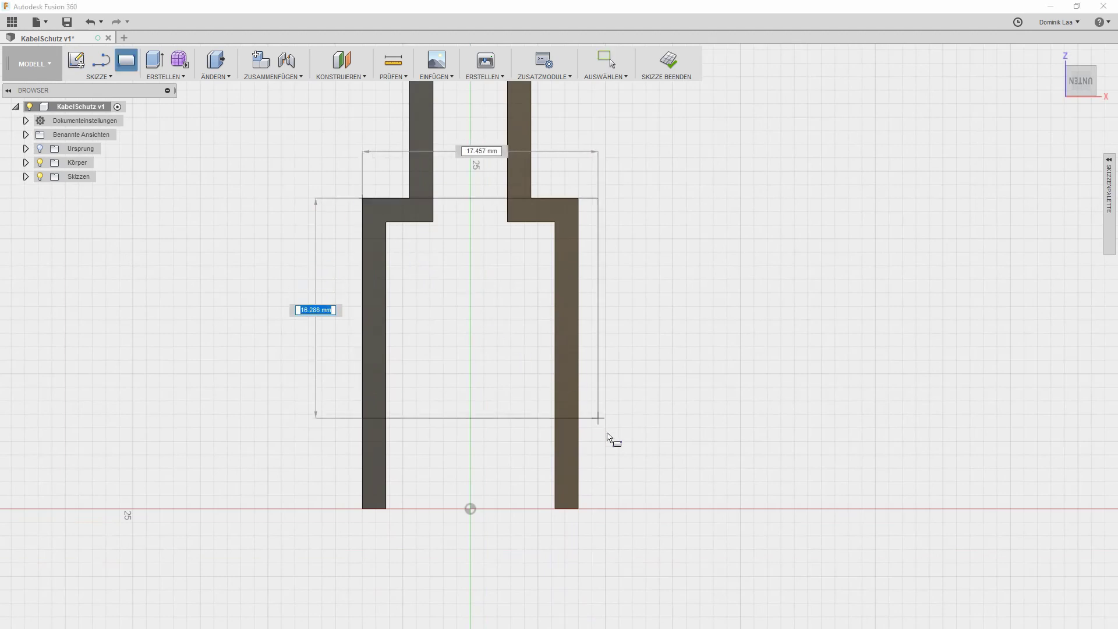
left_click(579, 508)
Draw a second rectangle spanning the outer corners of the walls' narrow section, meeting the wide rectangle
middle_click_drag(485, 227, 504, 397)
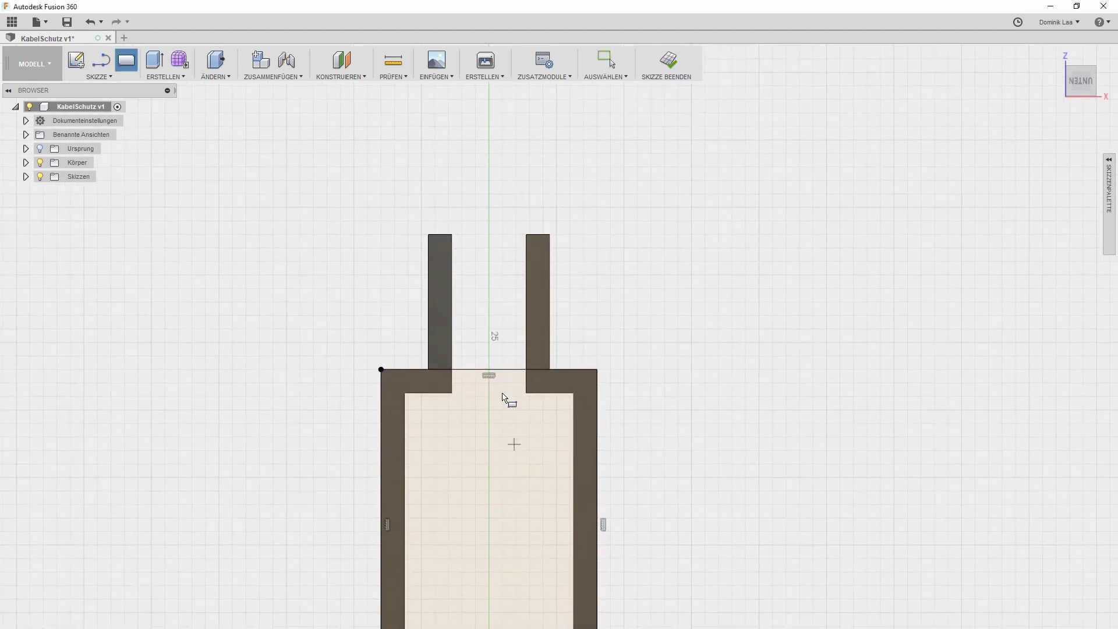
left_click(428, 235)
left_click(549, 369)
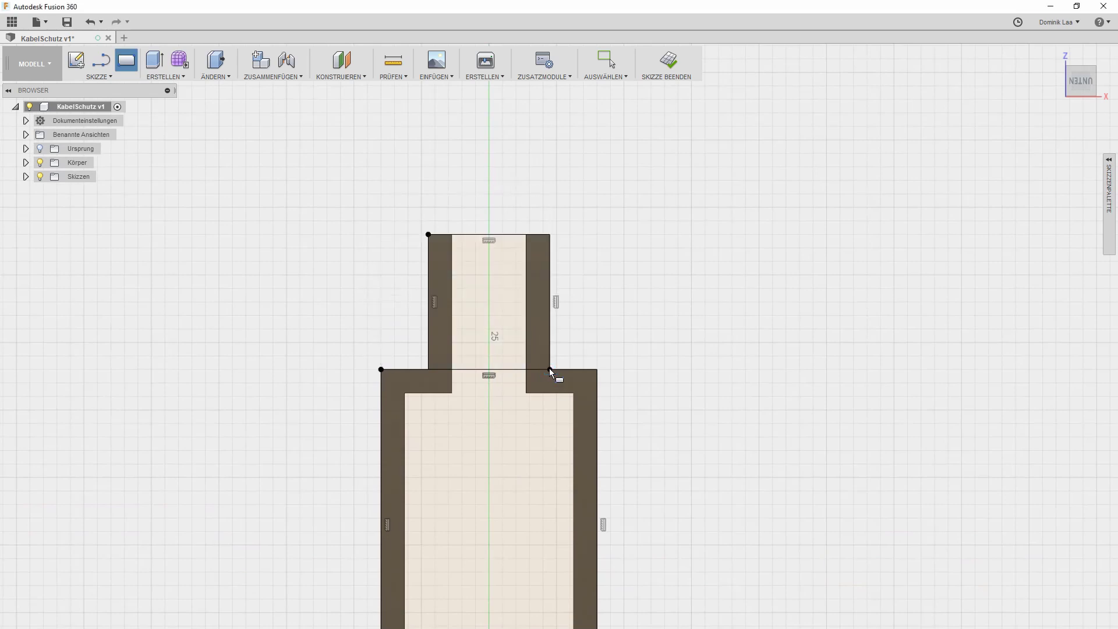
key("Escape")
Trim the dividing line segments between the two rectangles and finish the sketch
scroll(497, 372, "up", 2)
key("t")
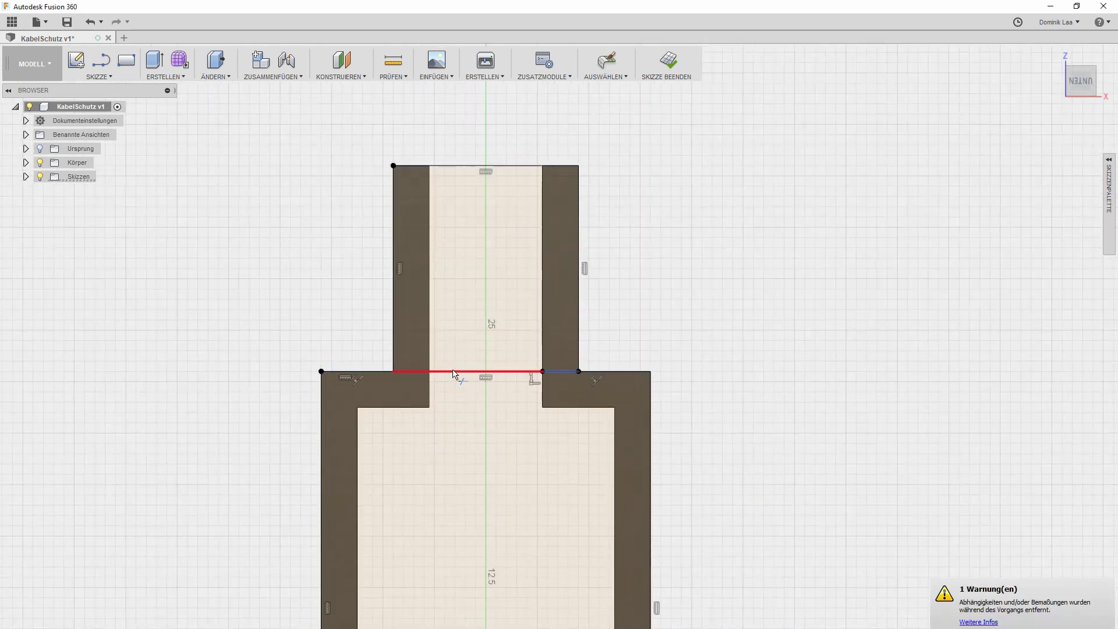
left_click(454, 375)
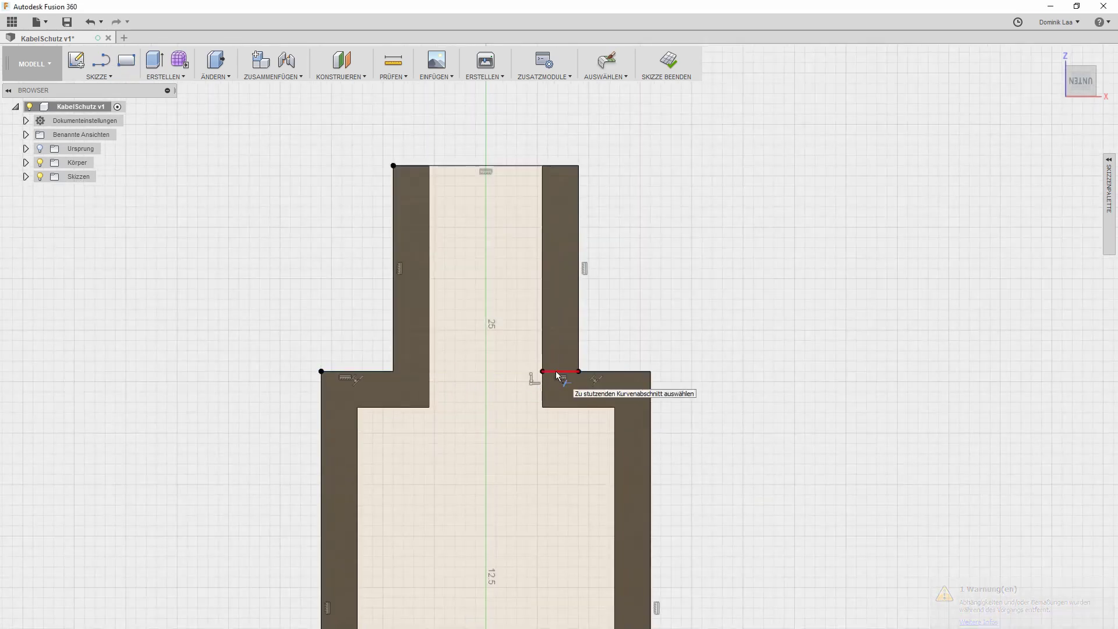
left_click(556, 373)
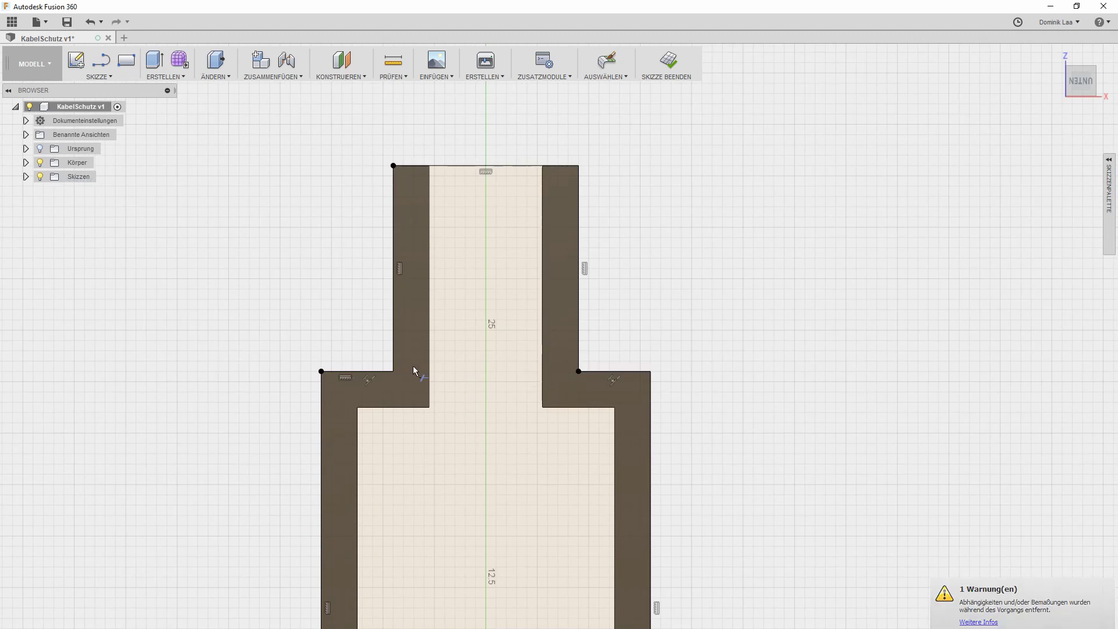
left_click(668, 60)
Extrude the stepped floor outline's two profiles 1 mm away from the walls, joining them to the wall bodies
key("e")
left_click(540, 330)
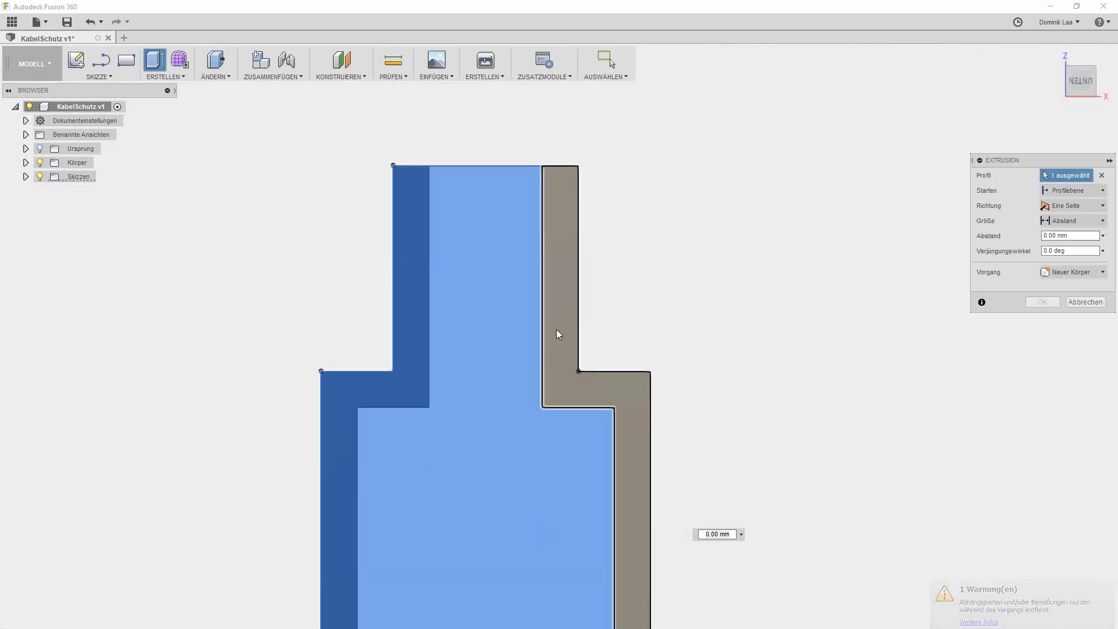
left_click(557, 329)
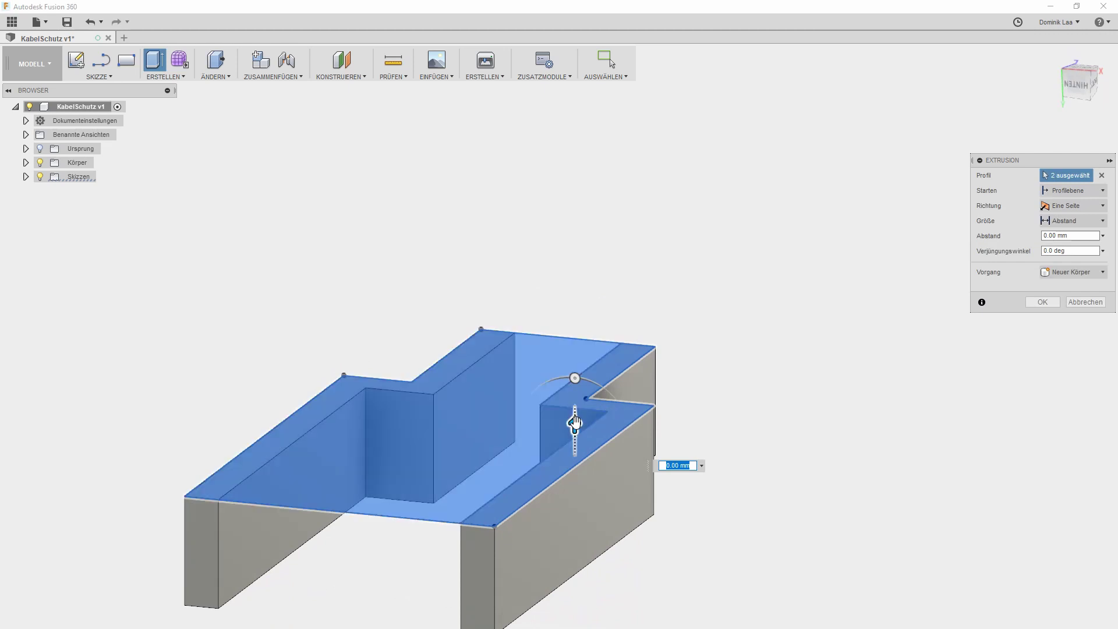
left_click_drag(575, 425, 575, 406)
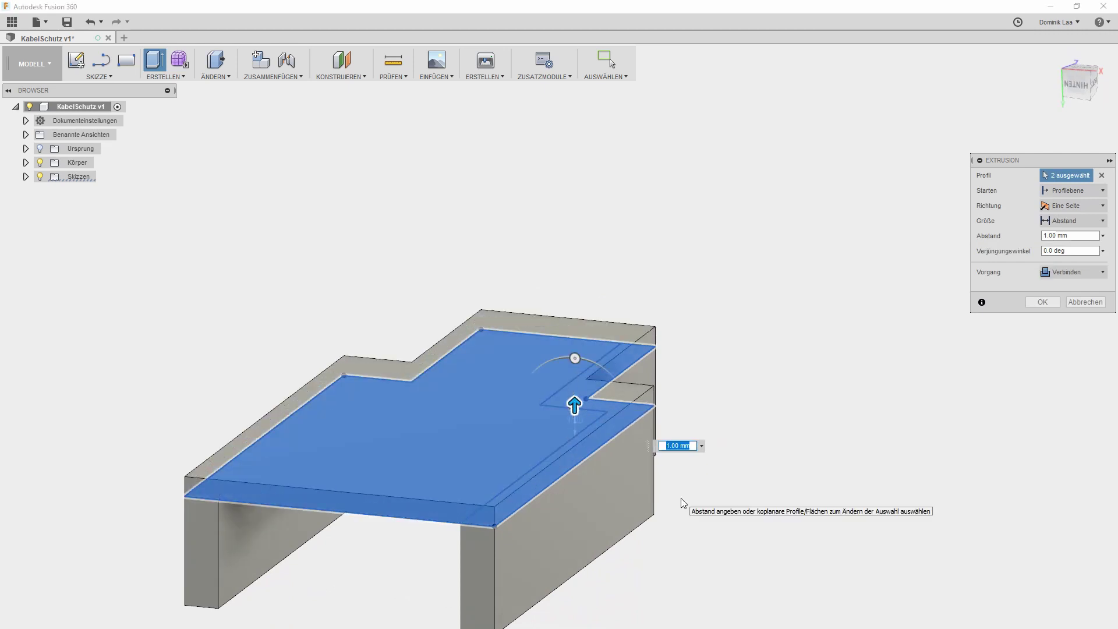
key("Return")
Extrude the U-shaped end face of the narrow section outward by 4 mm, joining it to the body
scroll(679, 500, "down", 5)
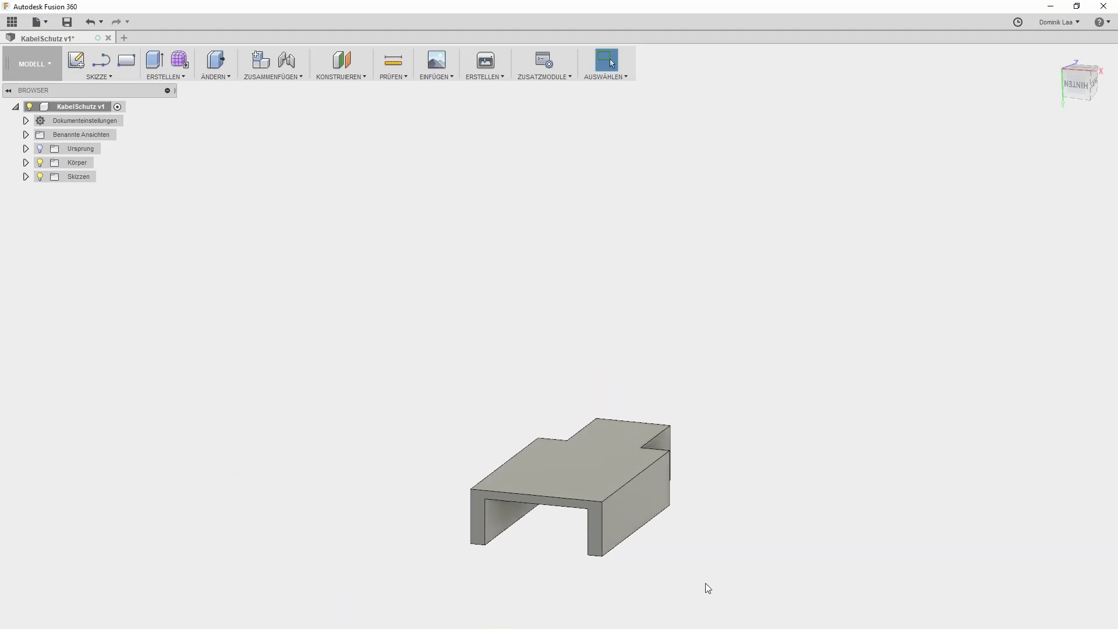
middle_click_drag(704, 589, 701, 387, "shift")
key("e")
scroll(674, 422, "up", 5)
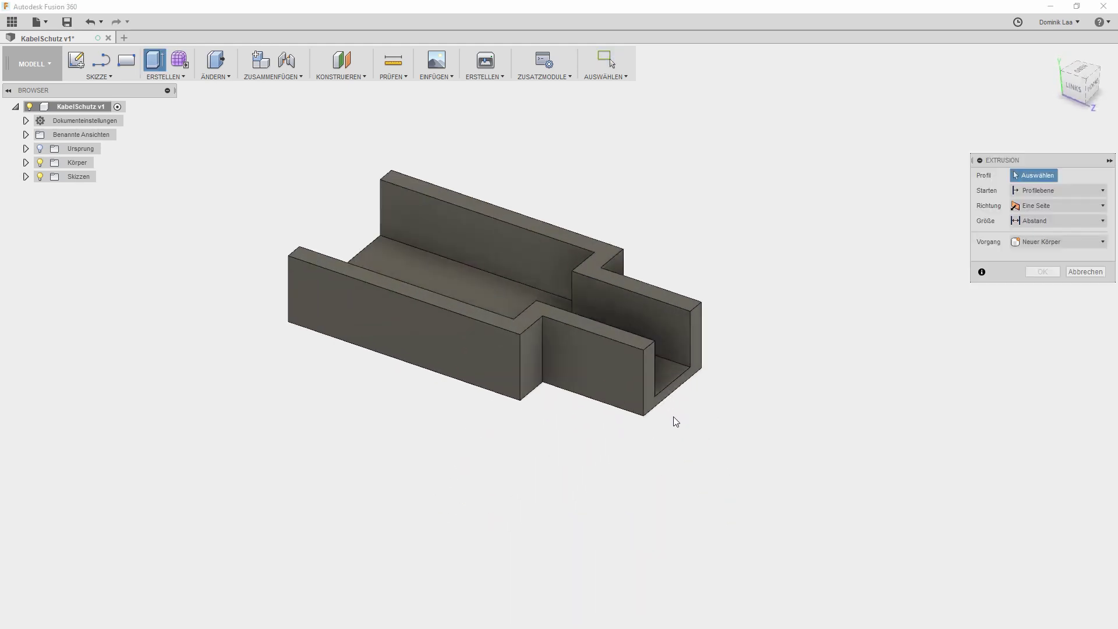
left_click(633, 373)
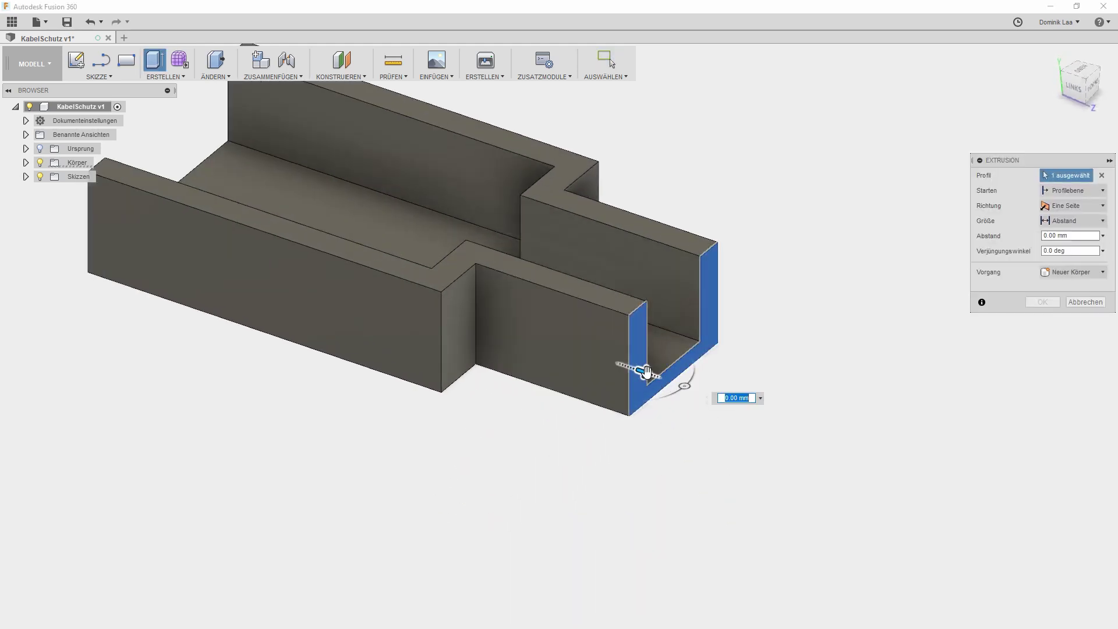
left_click_drag(646, 372, 671, 385)
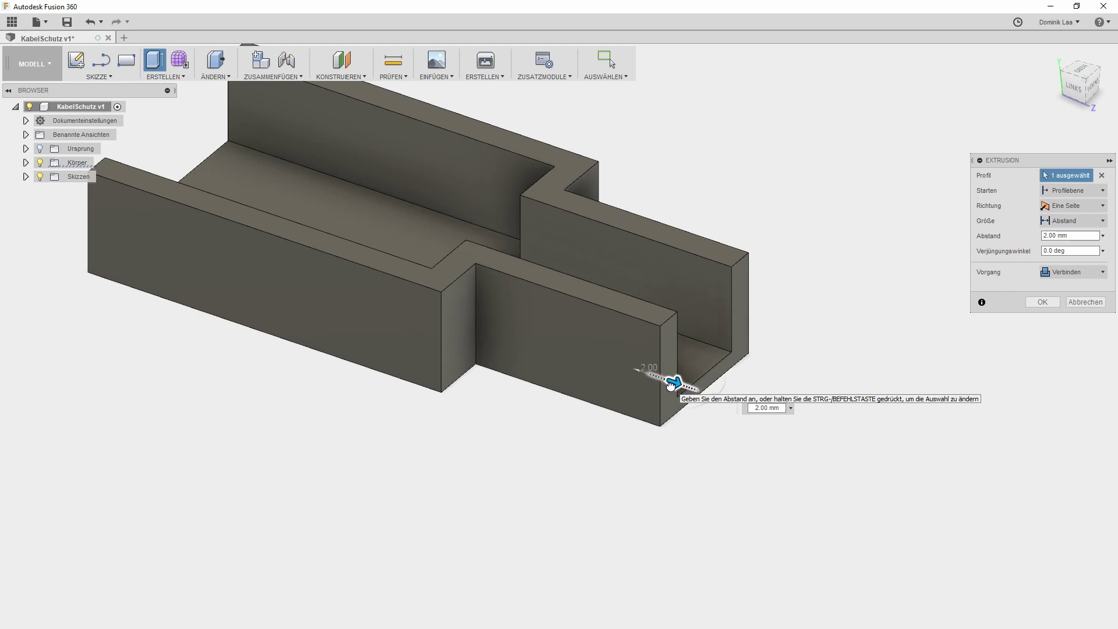
left_click_drag(680, 391, 713, 408)
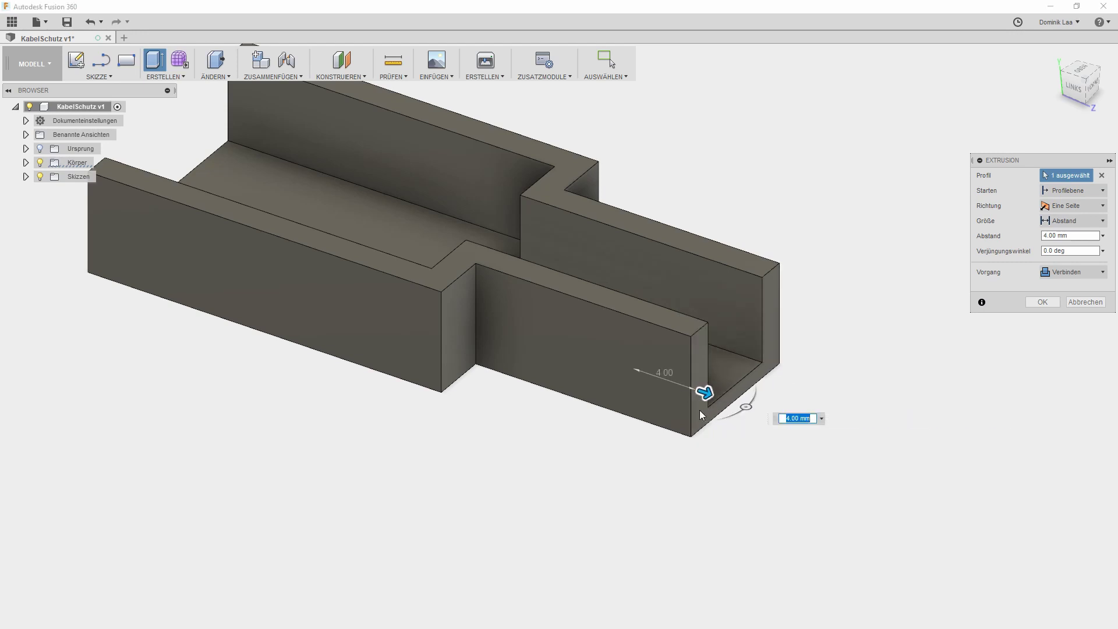
key("Return")
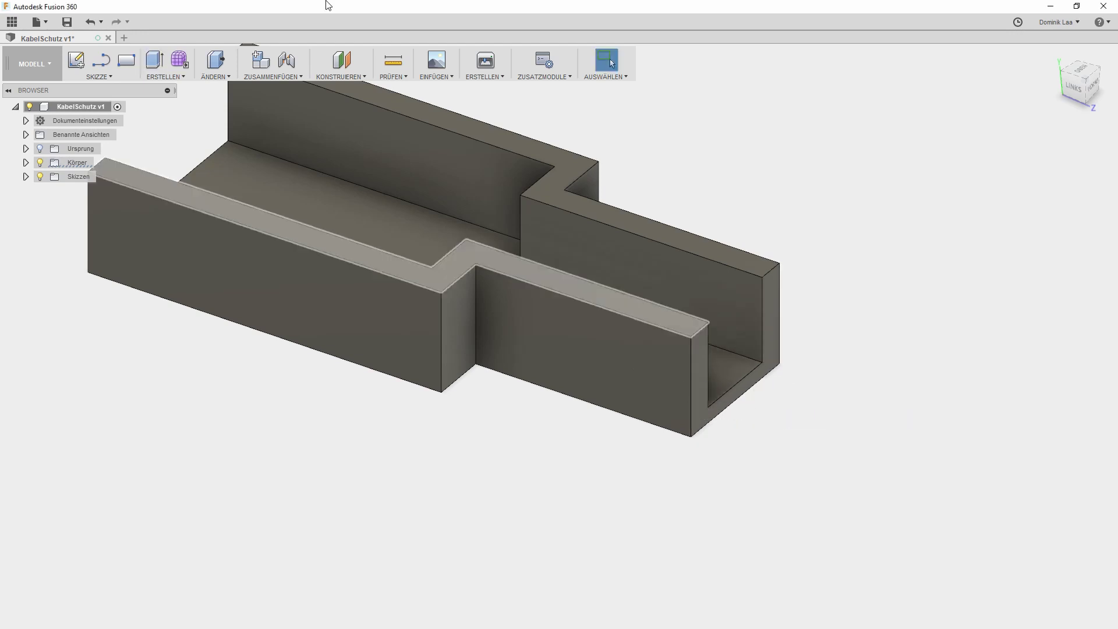
Start a sketch on the narrow section's end face and draw a rectangle spanning the inner corners of the channel opening
left_click(78, 61)
left_click(705, 420)
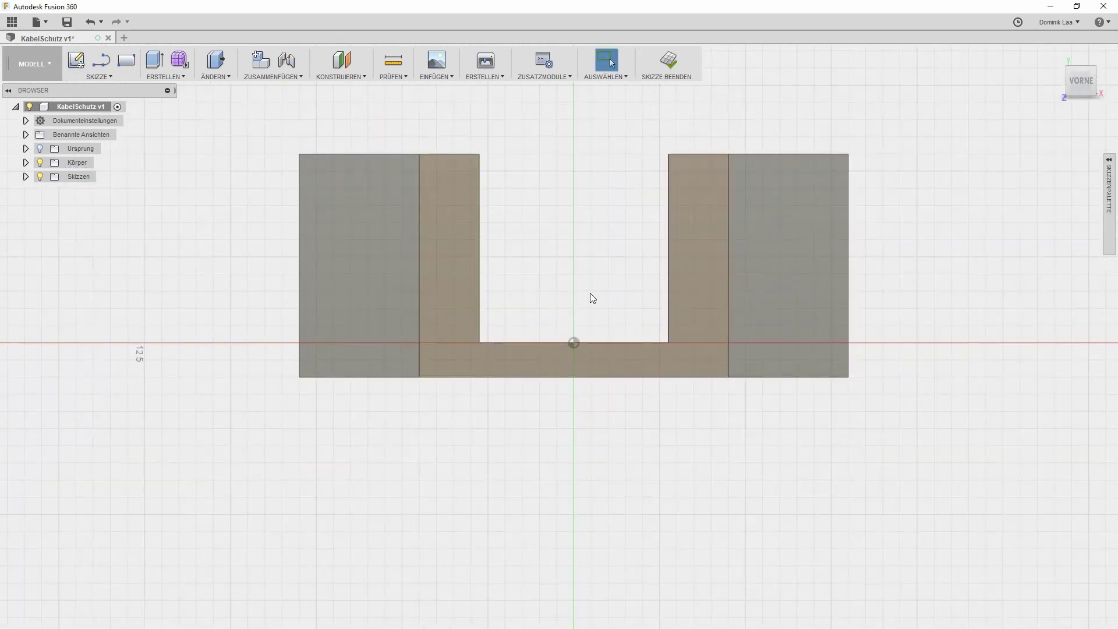
key("r")
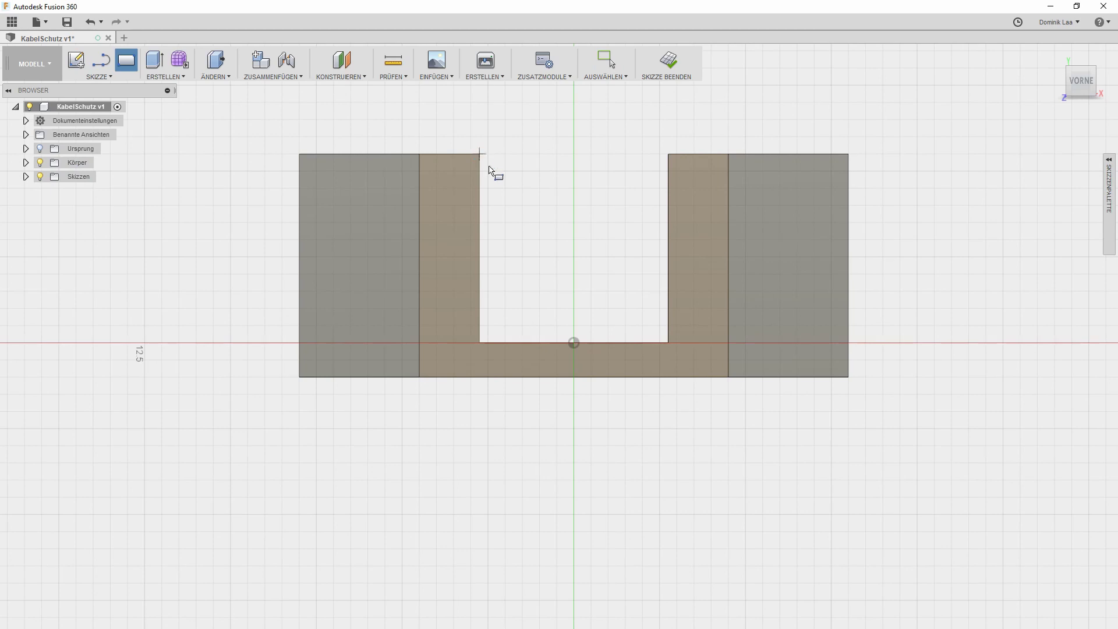
left_click(480, 154)
left_click(670, 342)
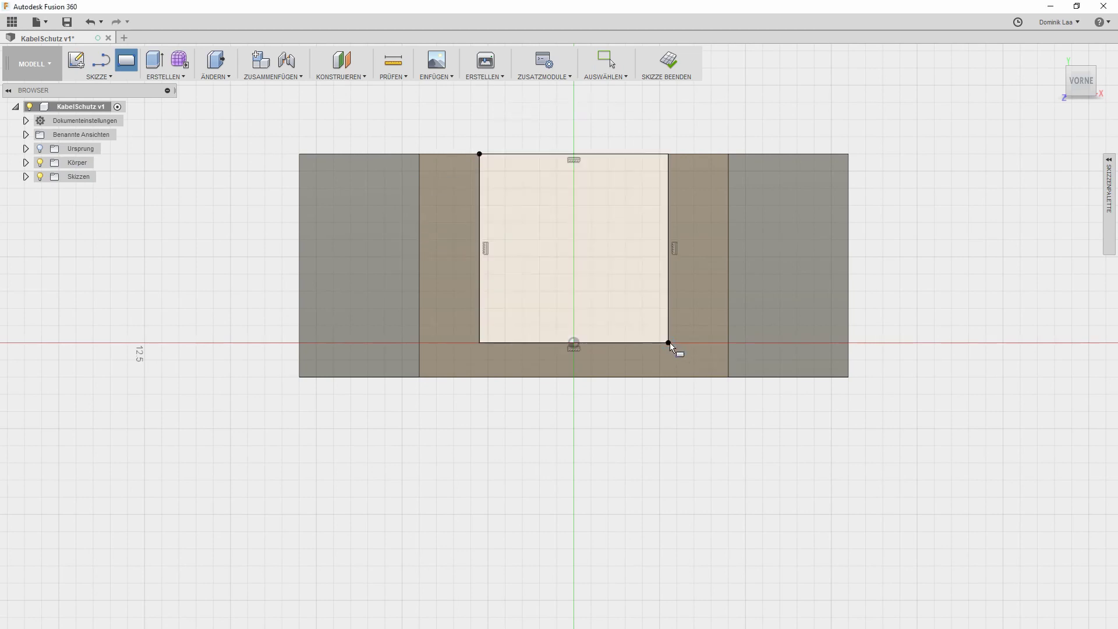
key("Escape")
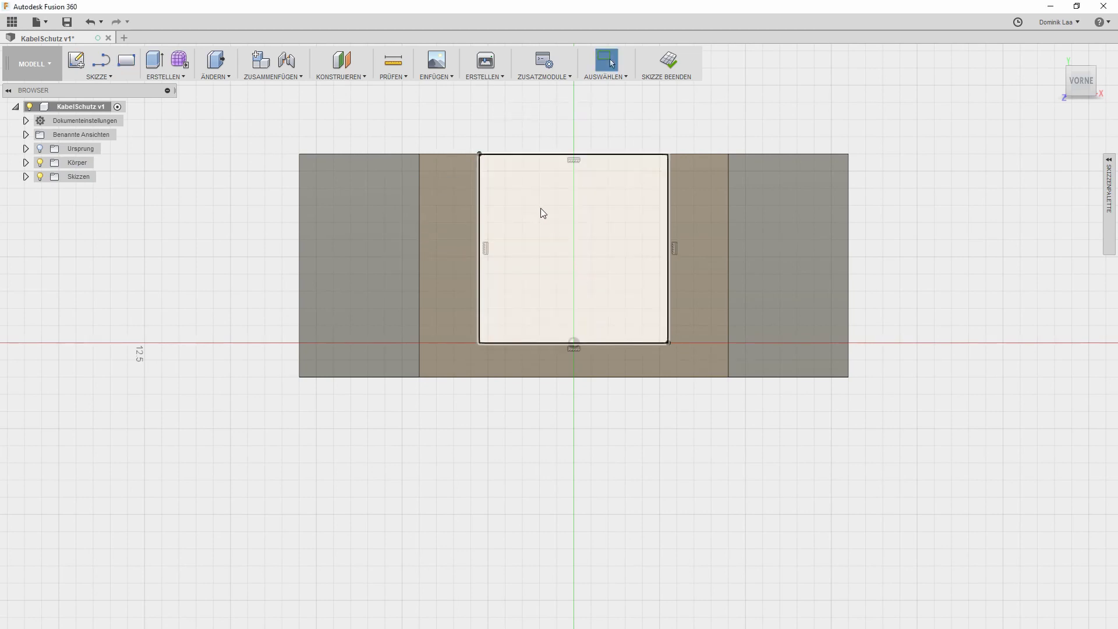
Draw both diagonals of the rectangle with the Line tool to mark its centre
key("l")
left_click(480, 155)
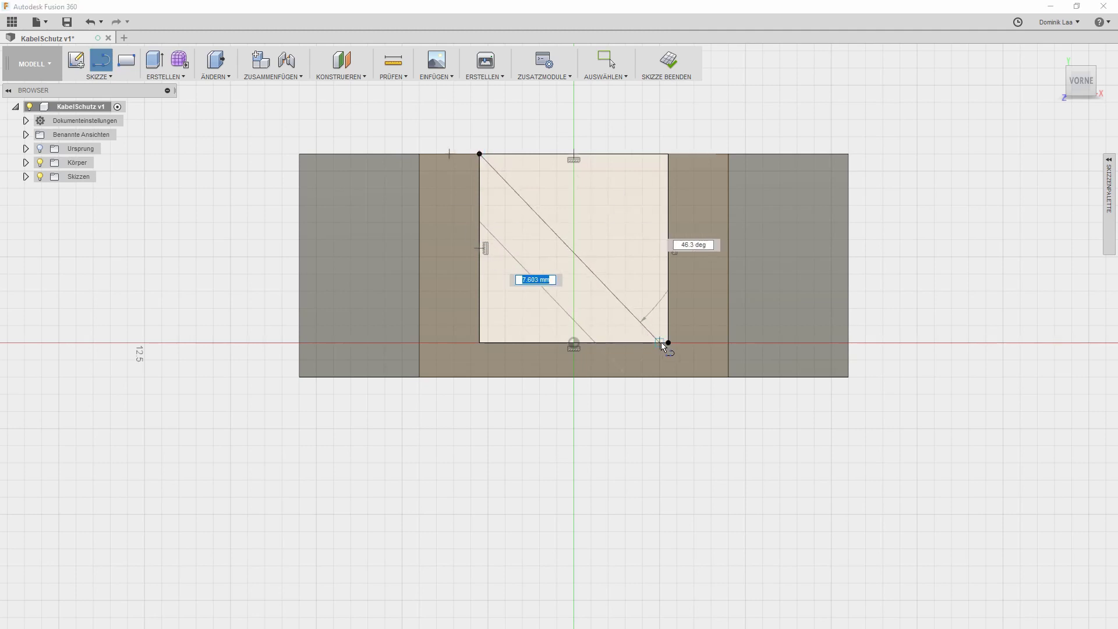
left_click(668, 342)
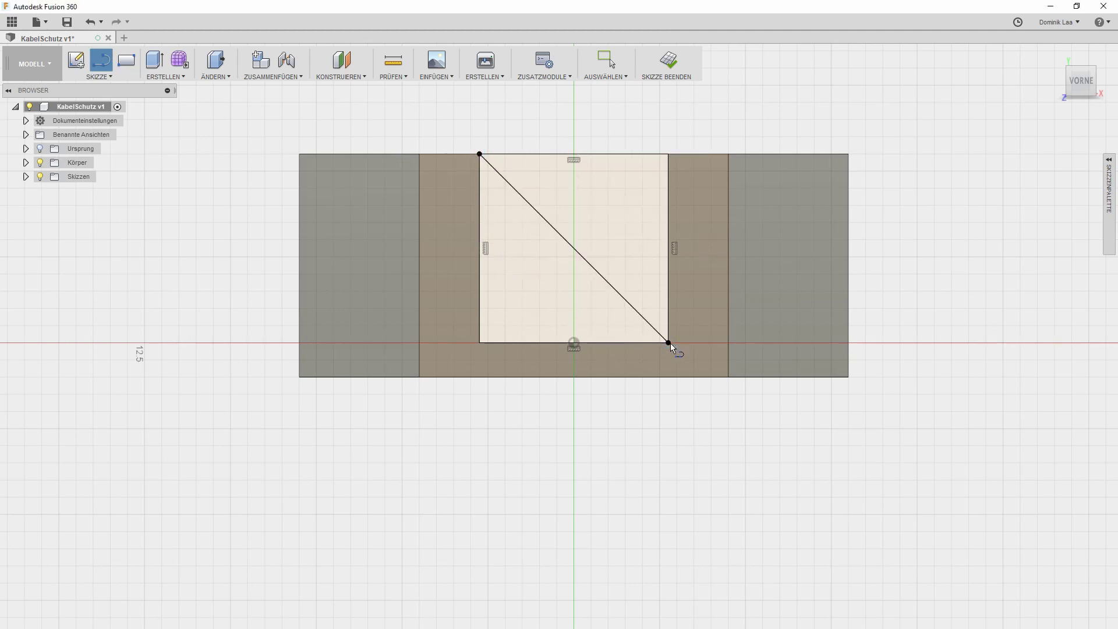
left_click(480, 343)
double_click(668, 156)
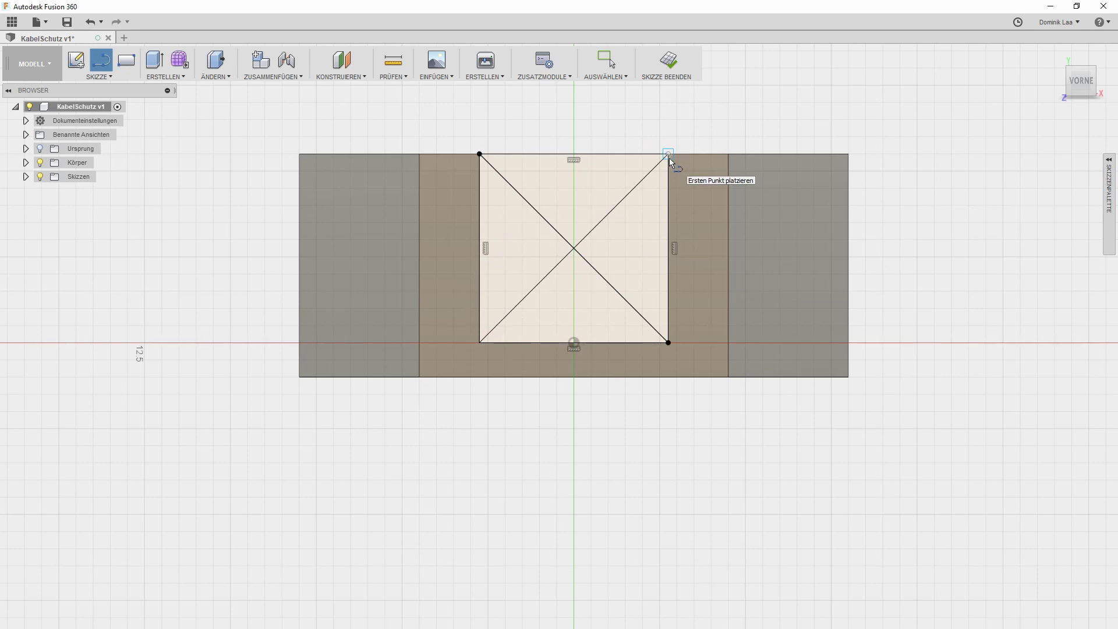
key("Escape")
Draw a 3.5 mm diameter circle centred on the intersection of the diagonals
left_click(574, 248)
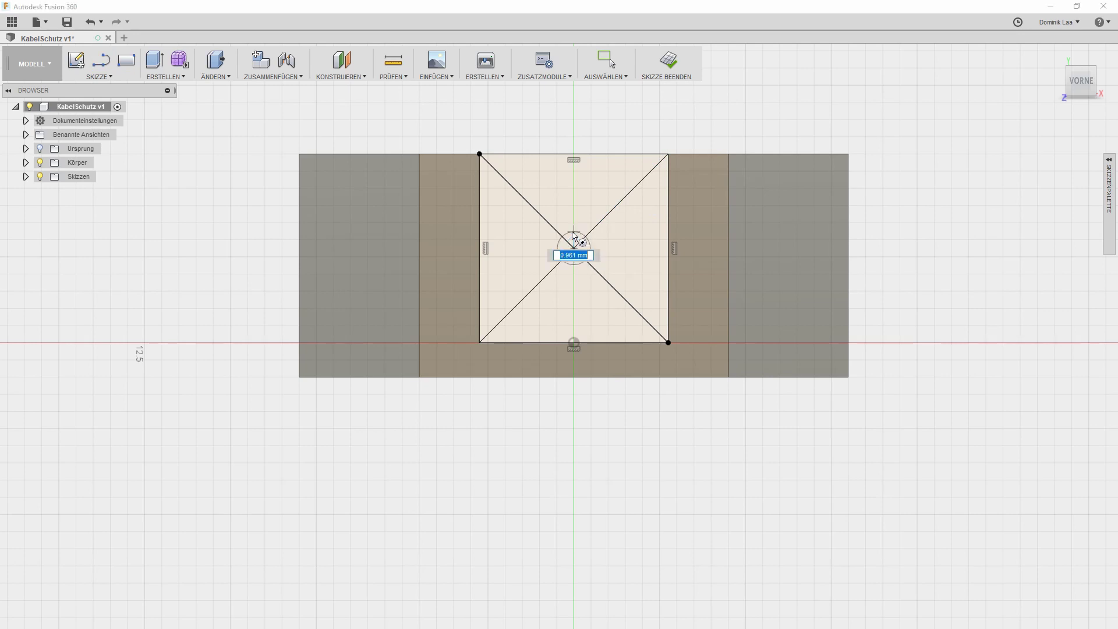
type("3.5")
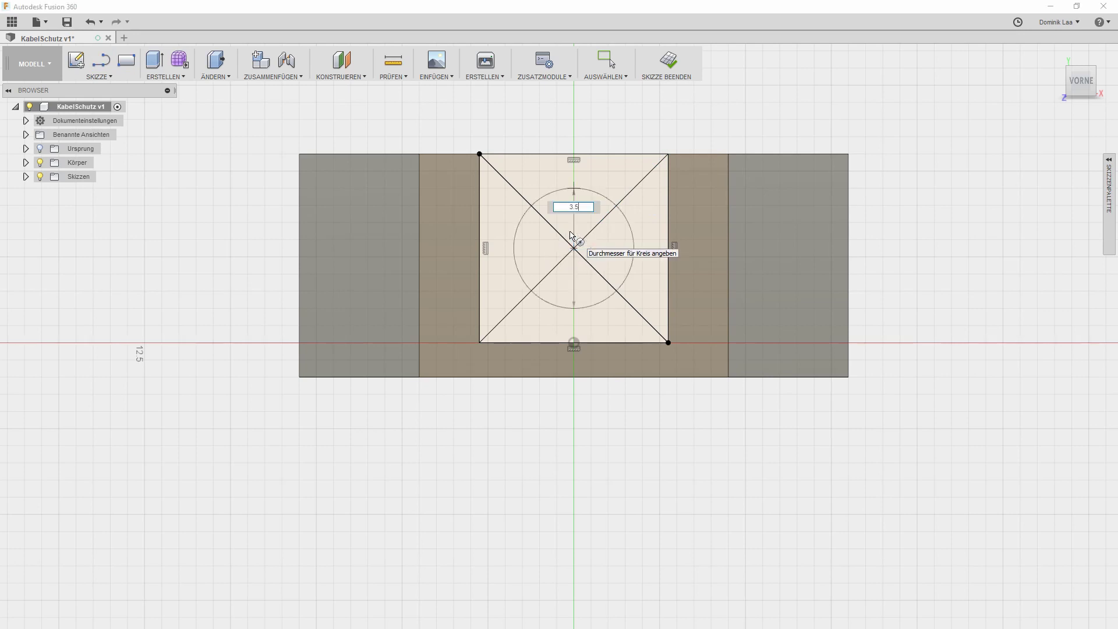
key("Return")
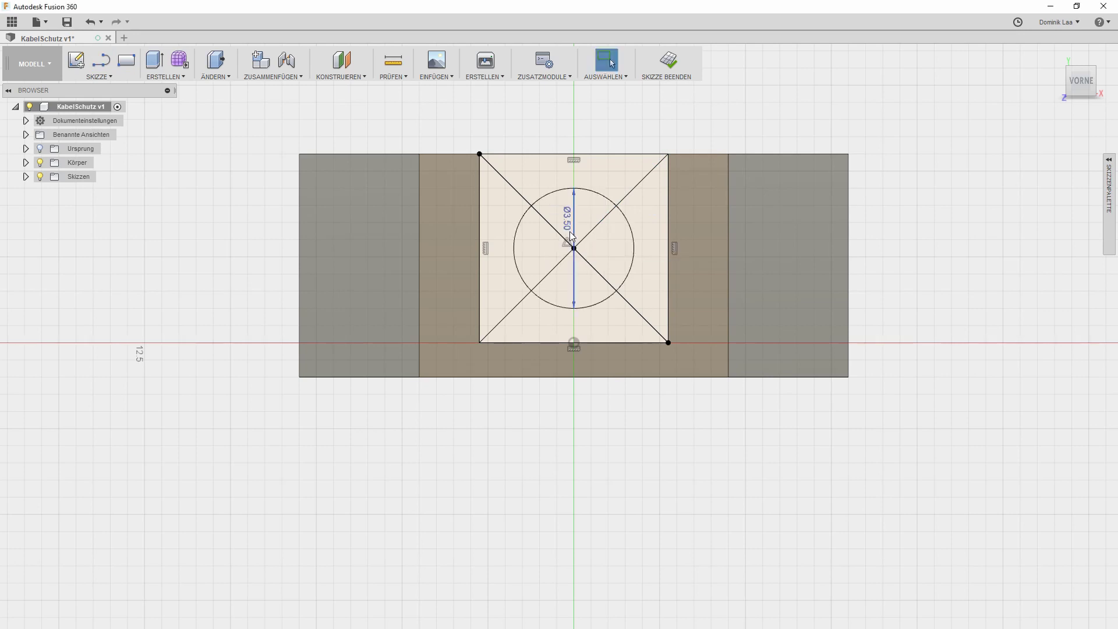
Finish the sketch and try to extrude the four regions around the circle back into the channel
scroll(571, 237, "up", 2)
left_click(669, 60)
key("e")
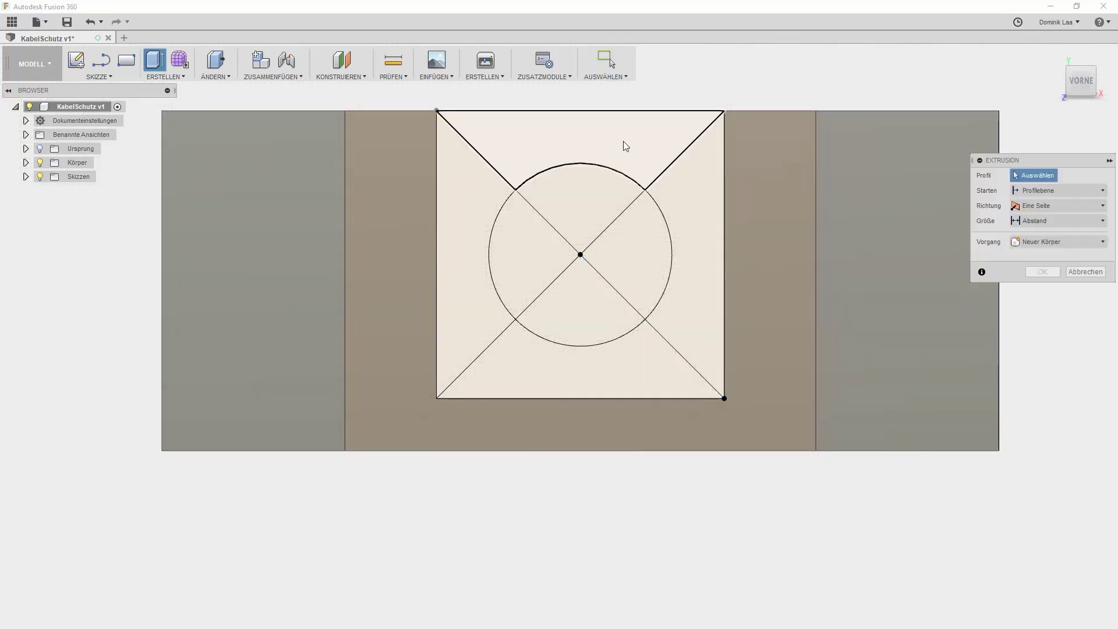
left_click(622, 145)
left_click(470, 207)
left_click(704, 254)
left_click(621, 356)
scroll(559, 291, "down", 3)
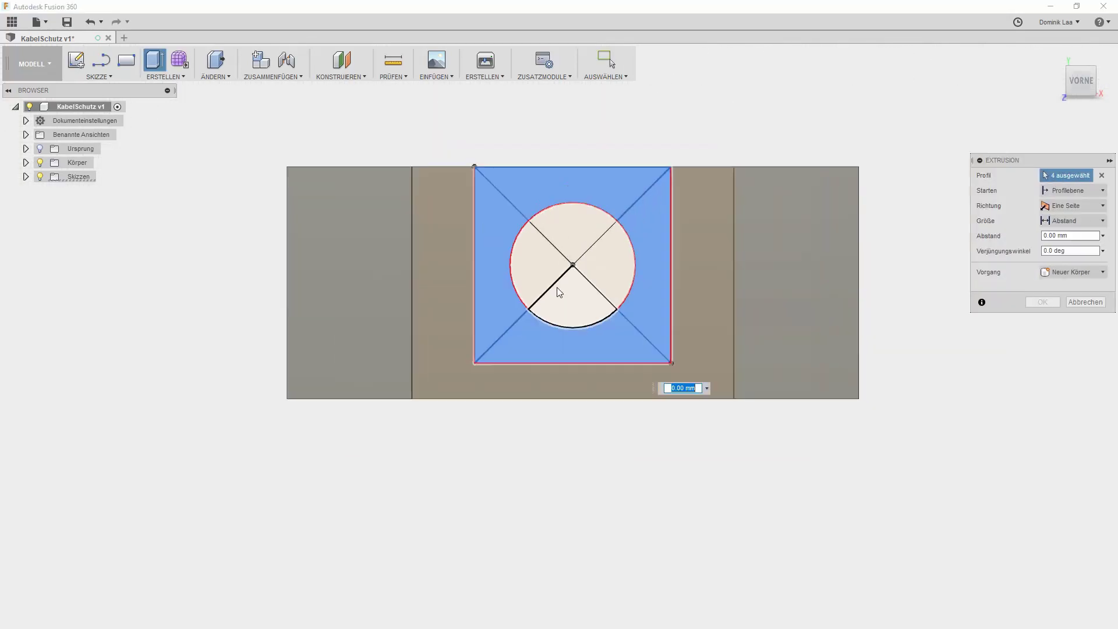
middle_click_drag(582, 253, 861, 394, "shift")
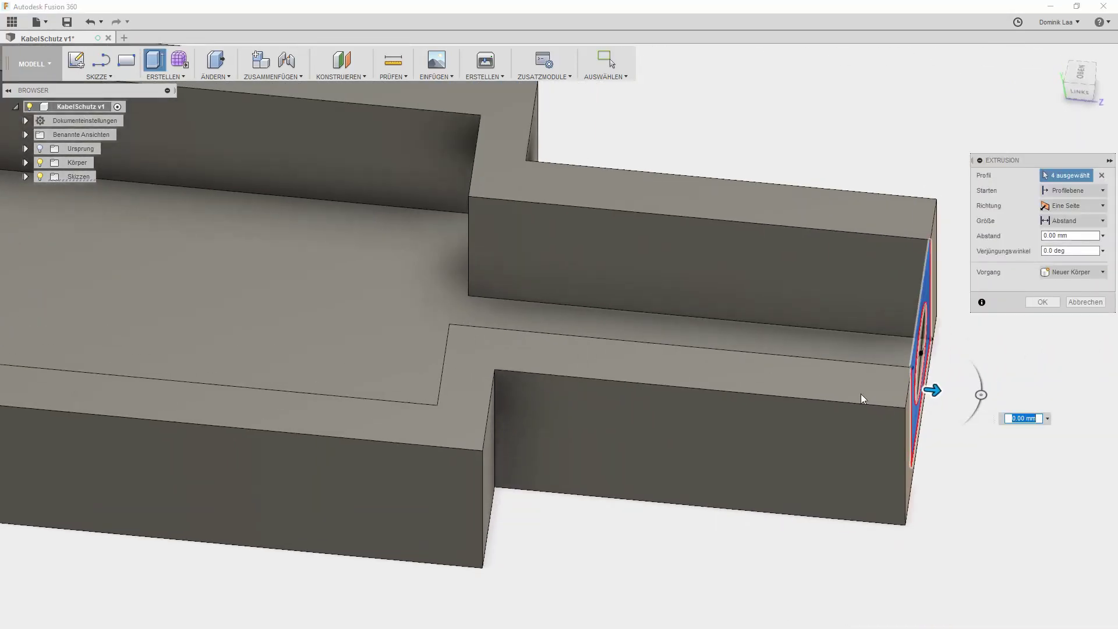
left_click_drag(936, 390, 708, 369)
key("Return")
middle_click_drag(757, 331, 150, 170, "shift")
Reopen Skizze3 and draw a horizontal line through the circle's centre between the midpoints of the rectangle's two sides
left_click(26, 177)
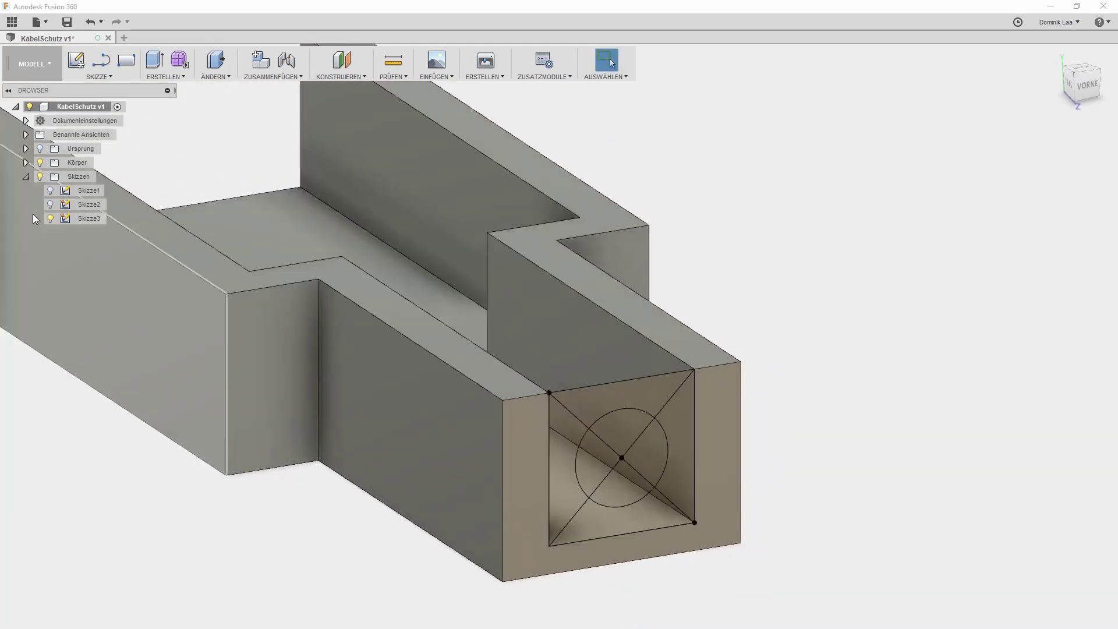
double_click(89, 219)
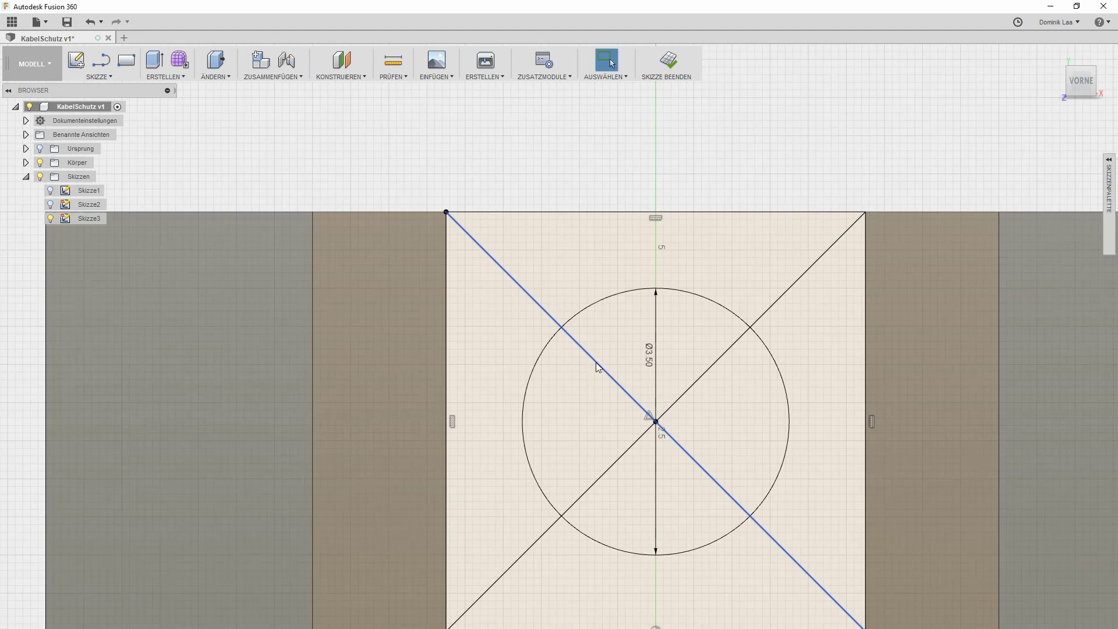
key("l")
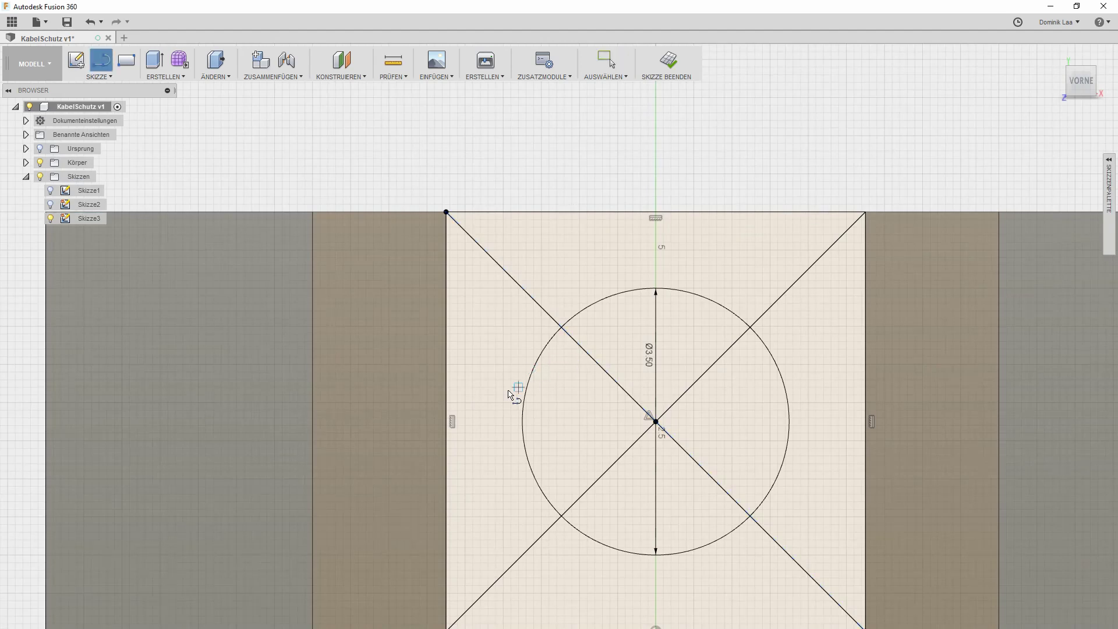
left_click(447, 421)
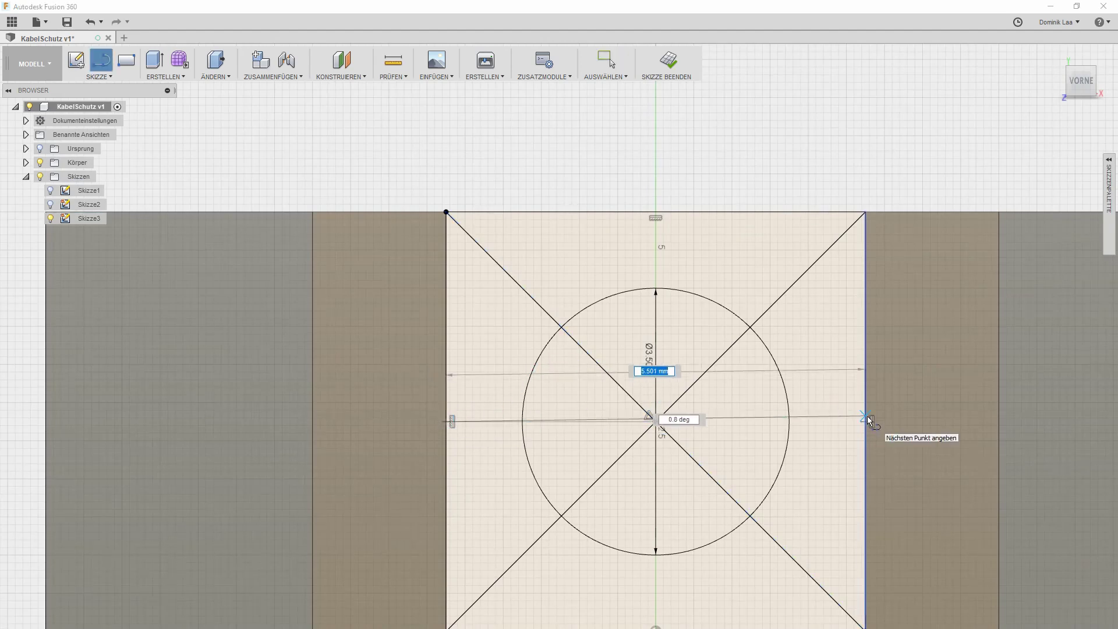
left_click(866, 421)
key("Escape")
Draw vertical lines from both side points of the circle up to the rectangle's upper edge and finish the sketch
key("l")
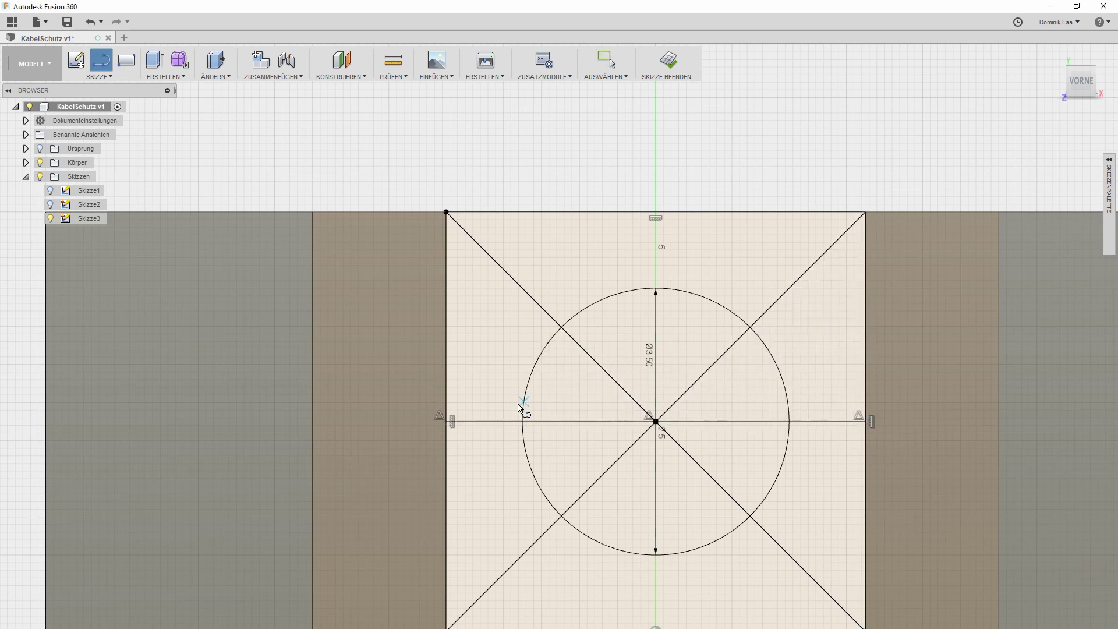
left_click(523, 421)
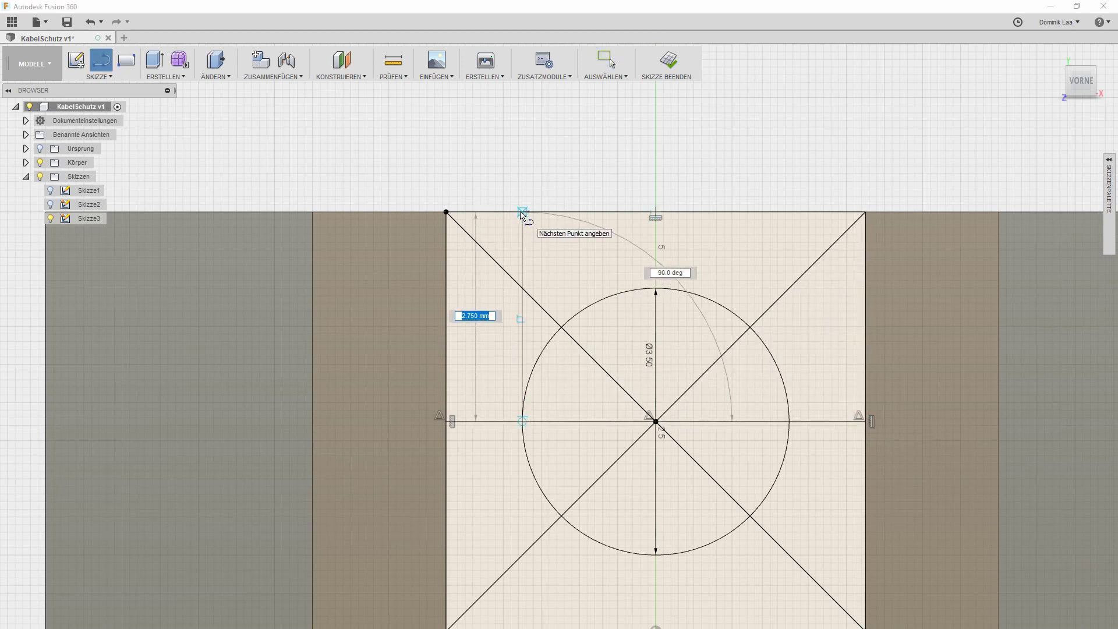
left_click(523, 212)
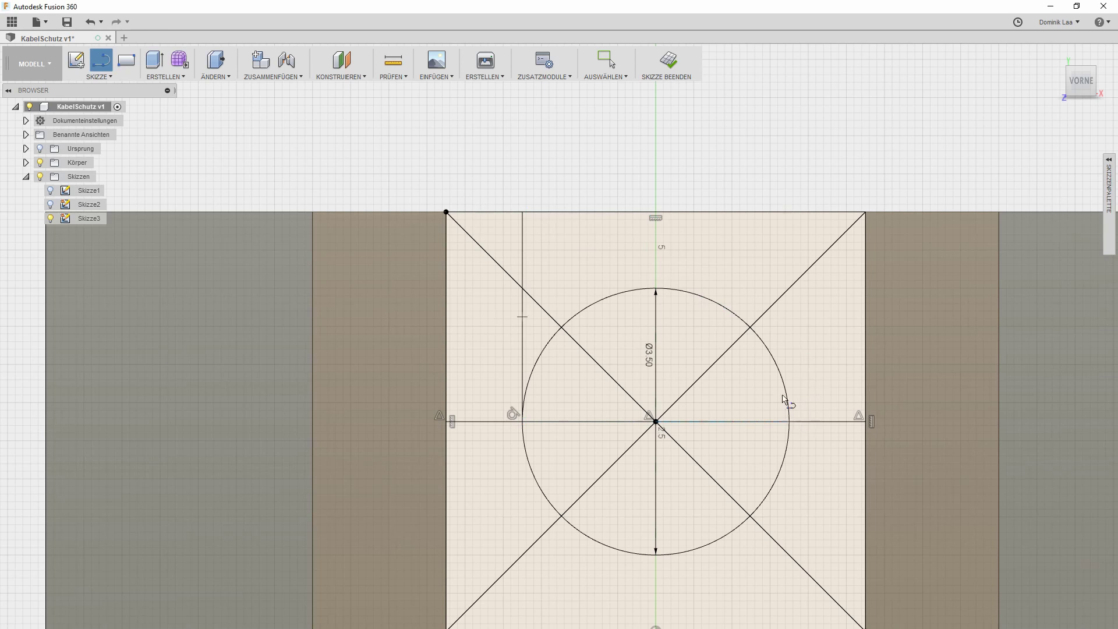
left_click(789, 421)
left_click(790, 212)
key("Escape")
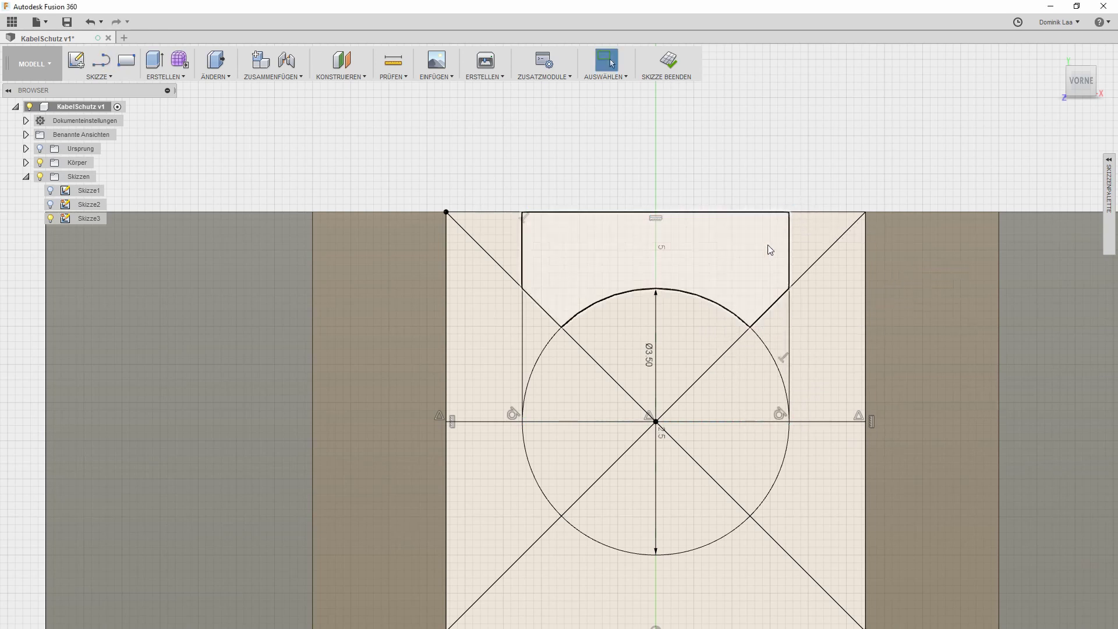
left_click(666, 63)
Extrude the seven regions surrounding the U-shaped cable slot by -8 mm into the narrow channel, joining them to the body
key("e")
left_click(512, 265)
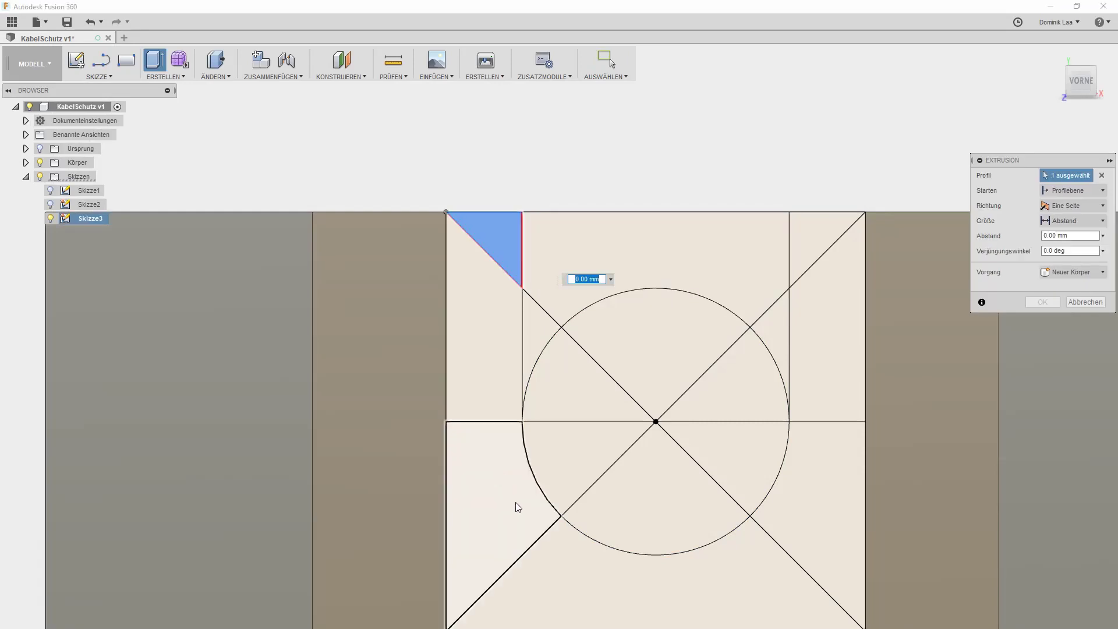
left_click(483, 458)
left_click(473, 417)
left_click(553, 559)
left_click(646, 577)
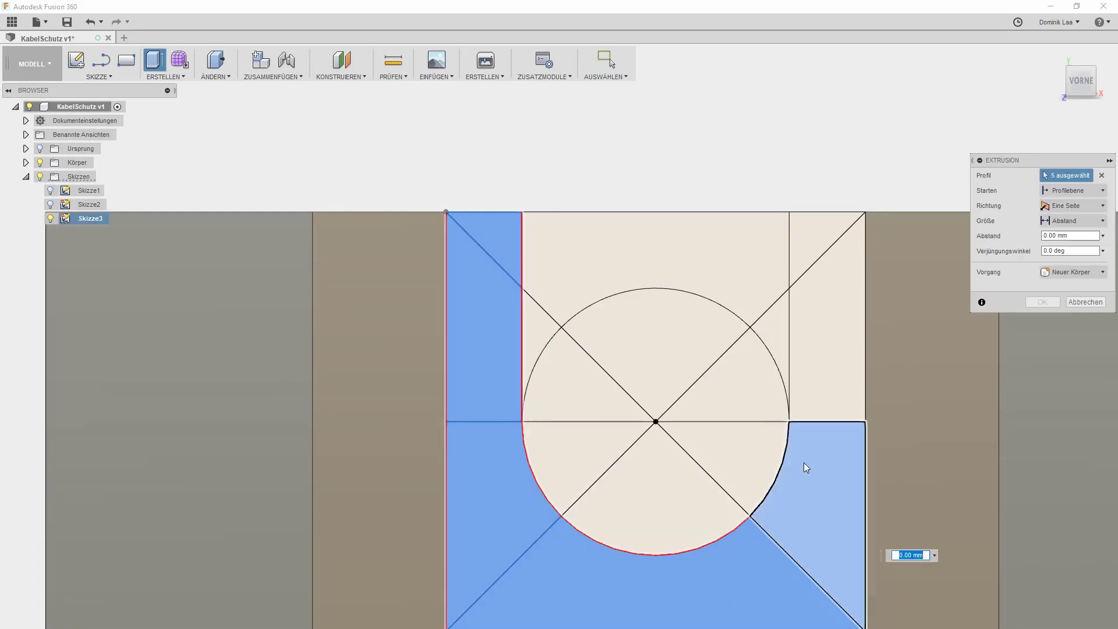
left_click(806, 464)
left_click(793, 344)
scroll(600, 383, "down", 3)
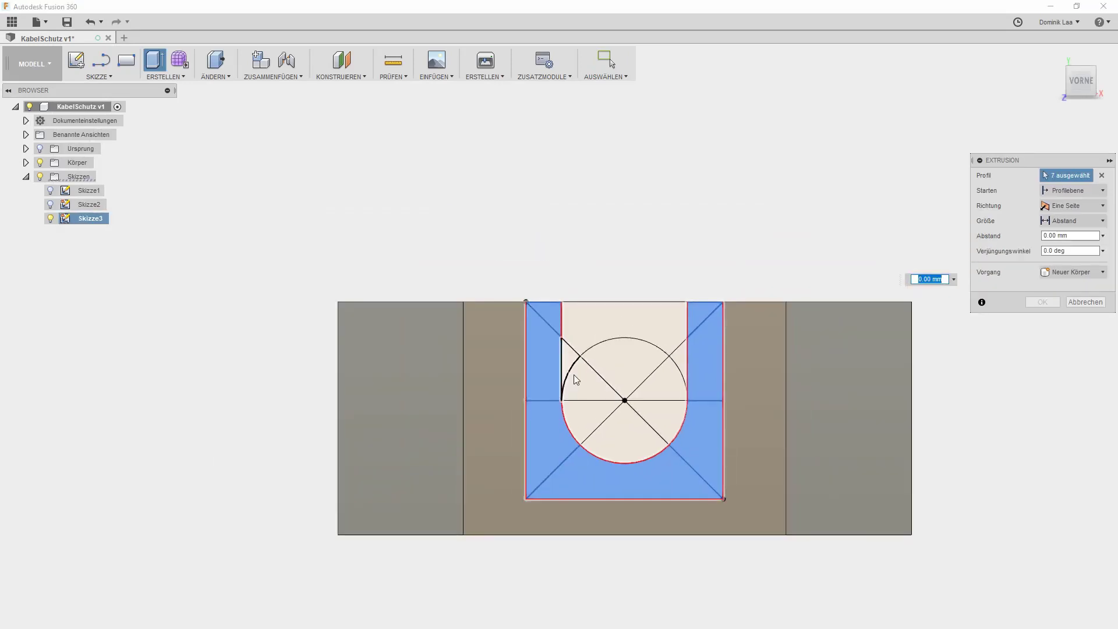
middle_click_drag(574, 379, 751, 368, "shift")
left_click_drag(740, 300, 430, 318)
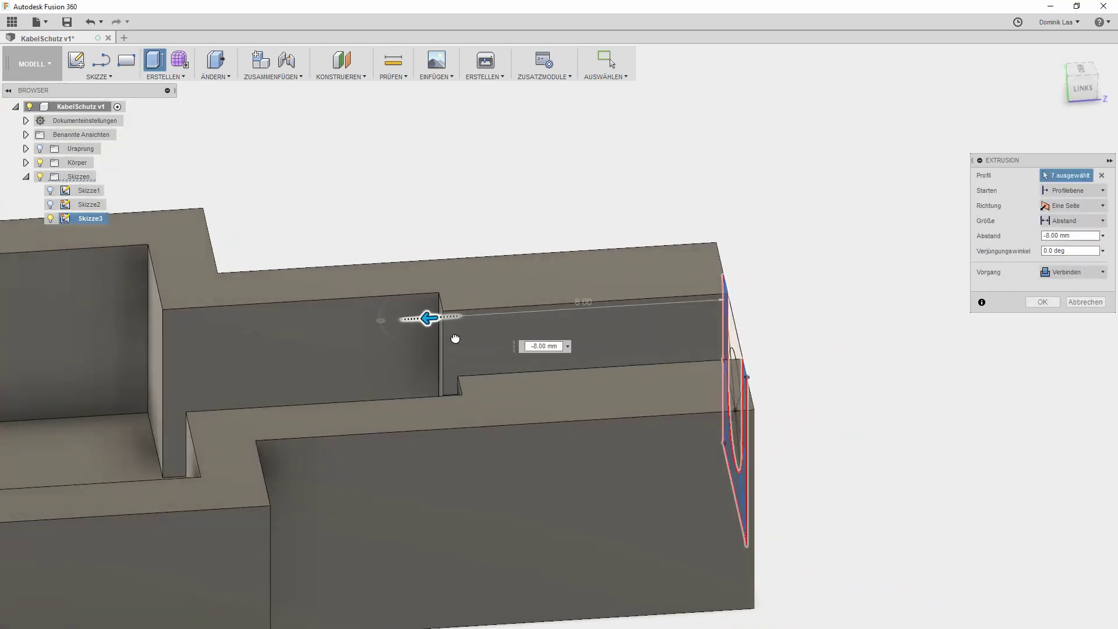
left_click(1042, 302)
Measure the narrow channel's remaining length between the wide section's inner corner and the start of the cable slot insert
middle_click_drag(407, 200, 681, 194)
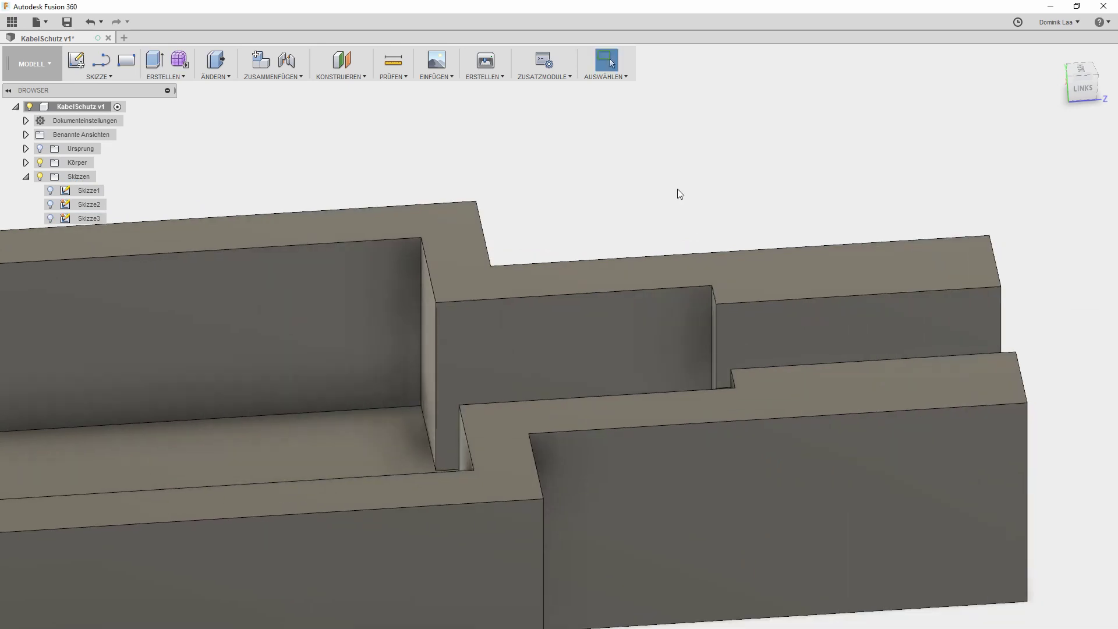
left_click(396, 75)
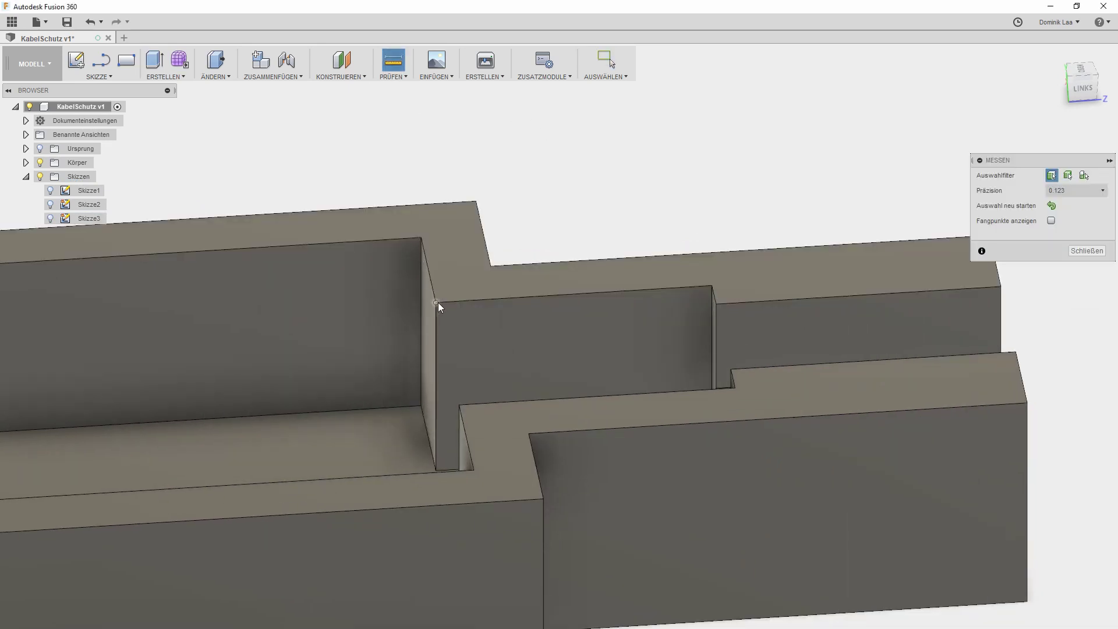
left_click(437, 302)
left_click(712, 286)
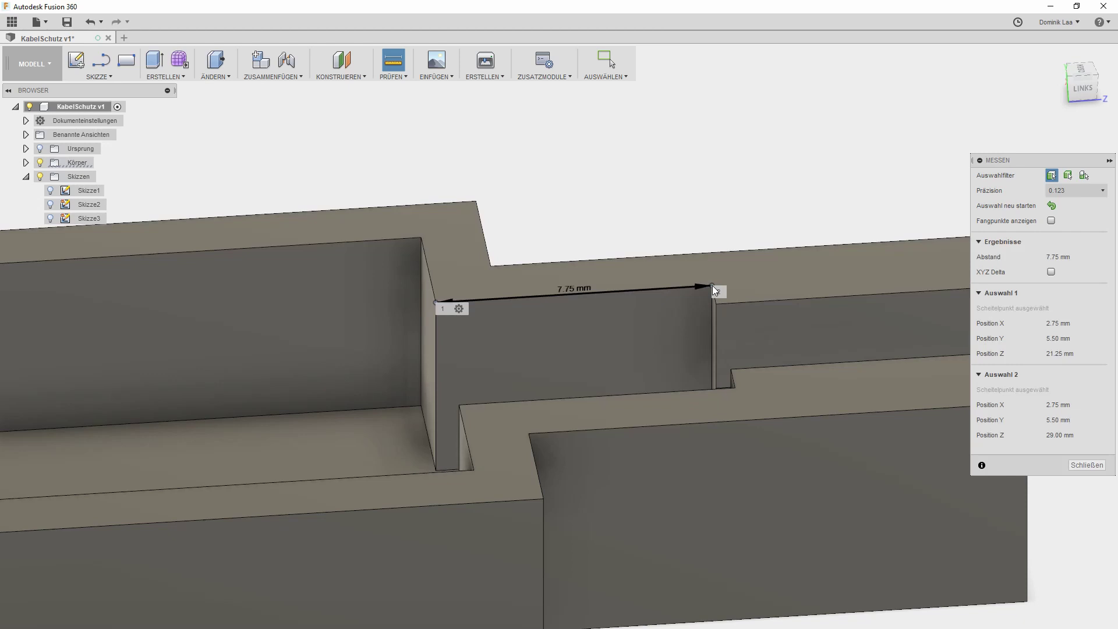
Leave the Measure command and return to selection mode
left_click(609, 62)
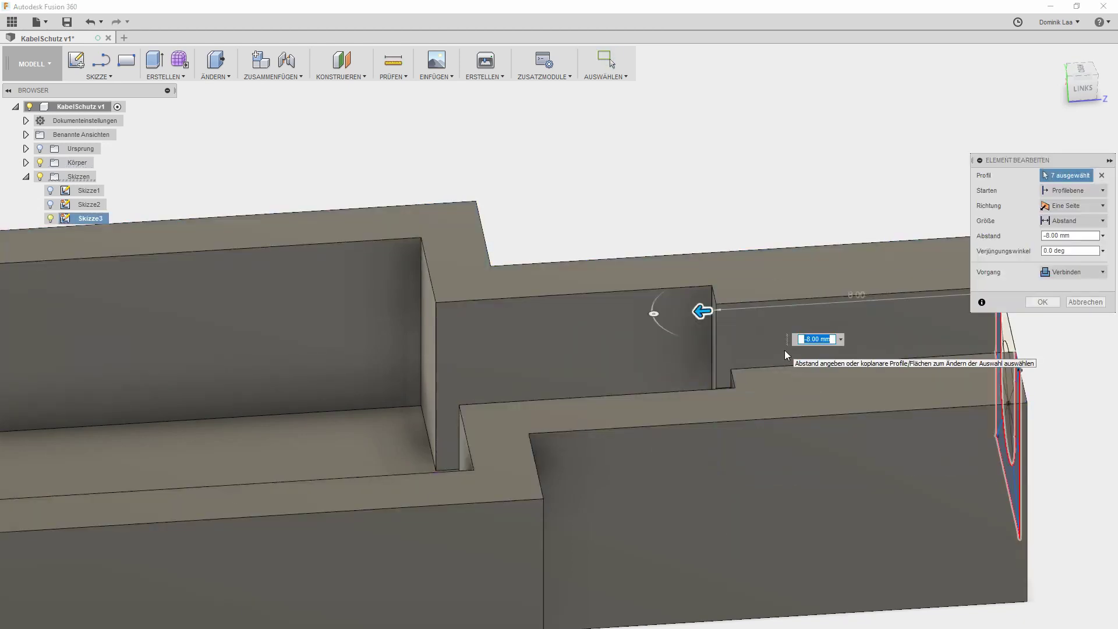
Set the cable slot insert's extrusion distance to -7.5 mm
type("-7.5")
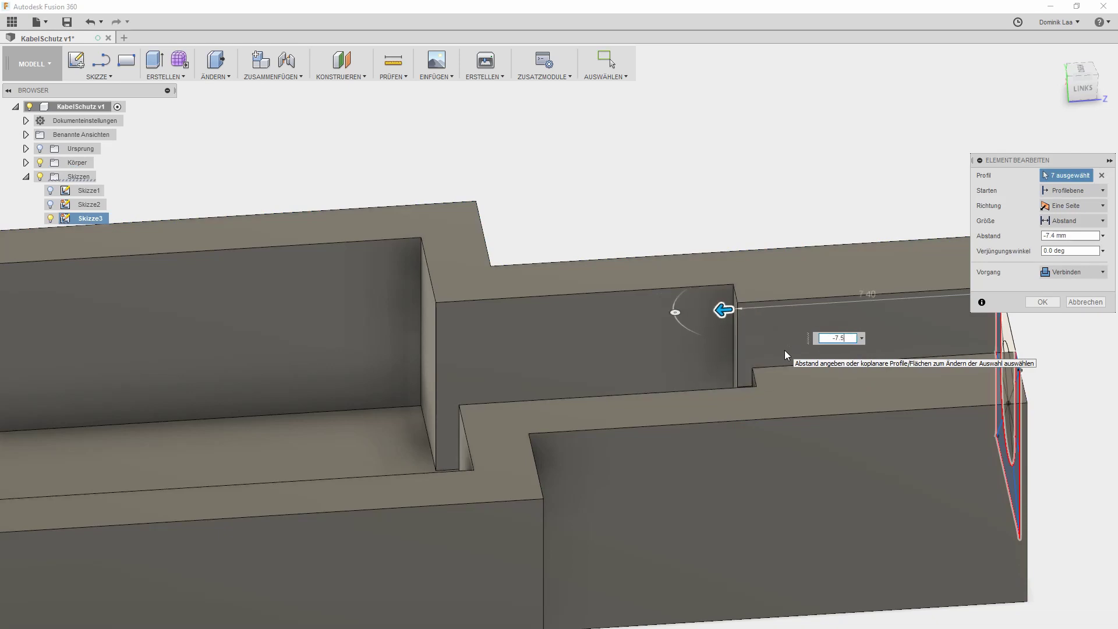
key("Return")
Measure the narrow channel's length from the wide section's inner corner to the start of the shortened cable slot insert
left_click(394, 60)
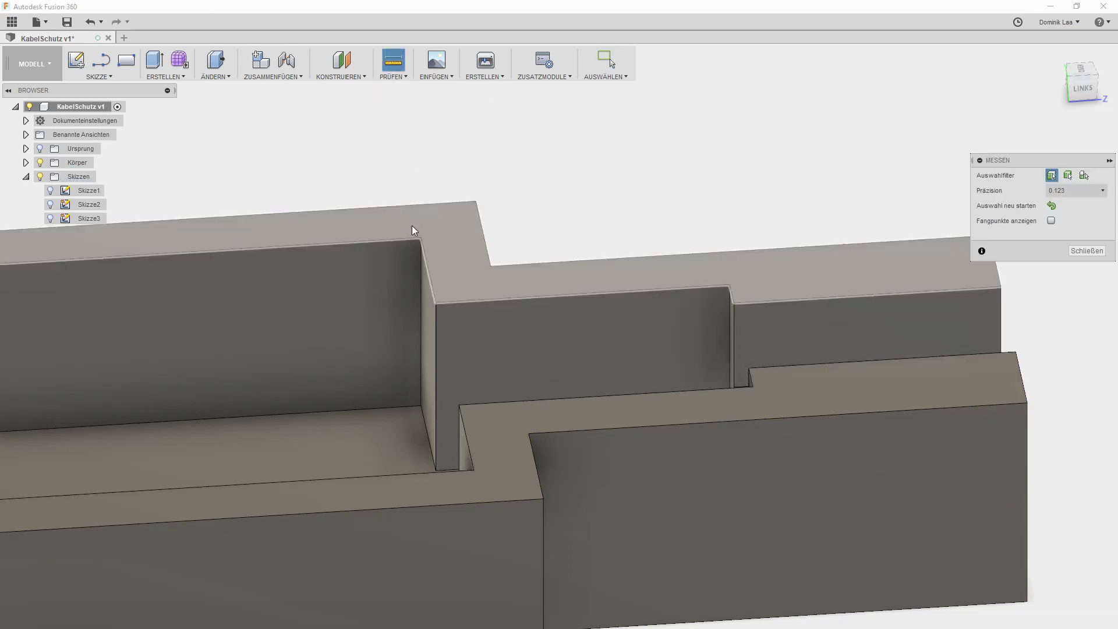
left_click(439, 302)
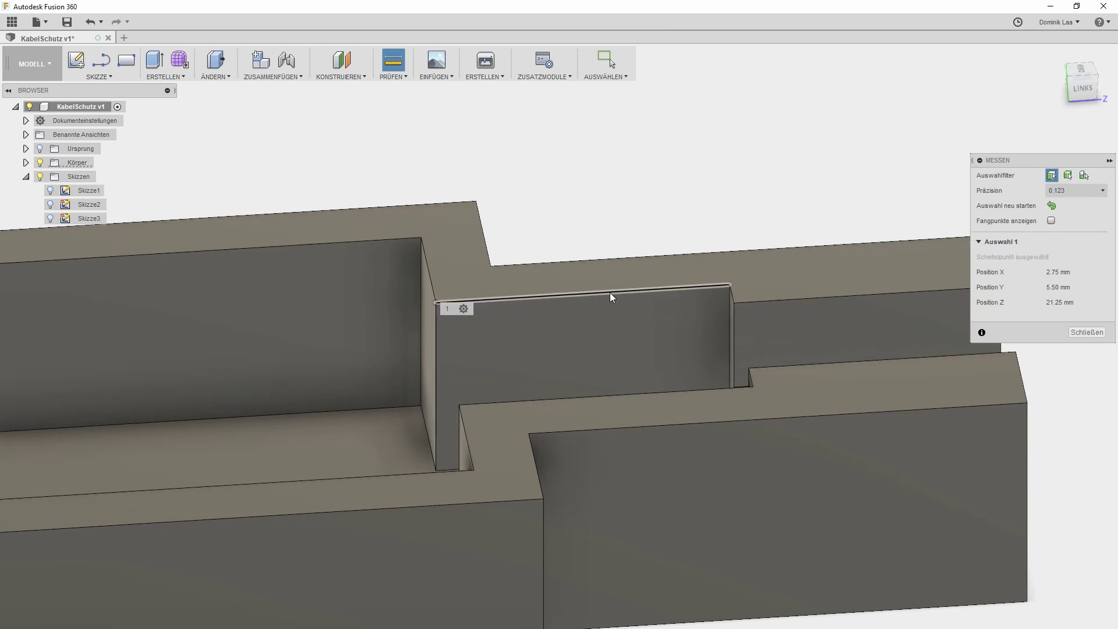
left_click(728, 283)
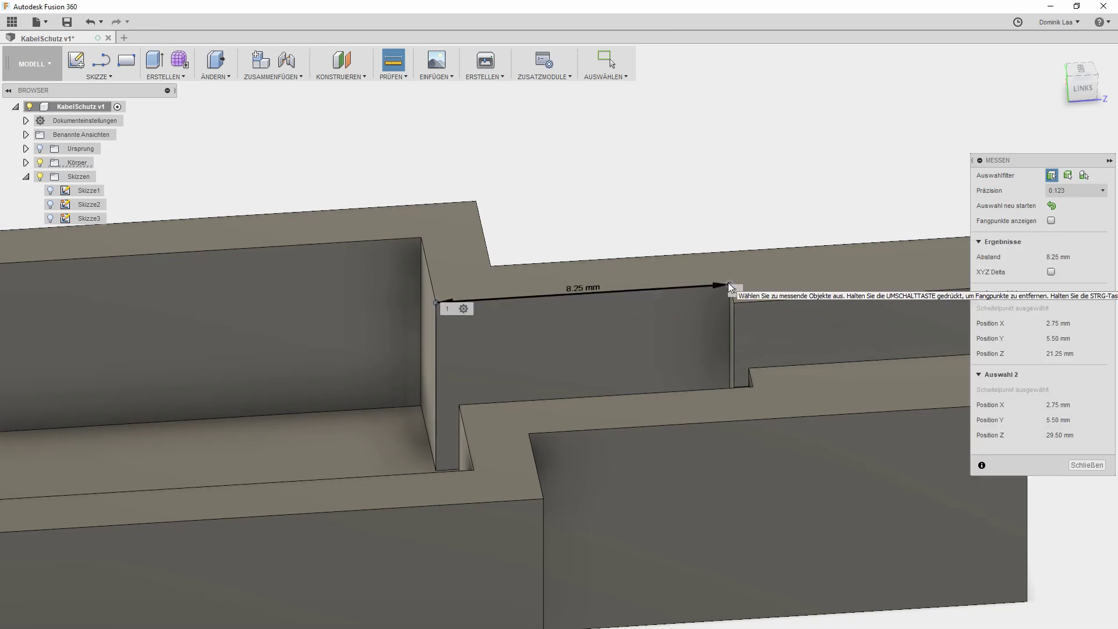
key("Escape")
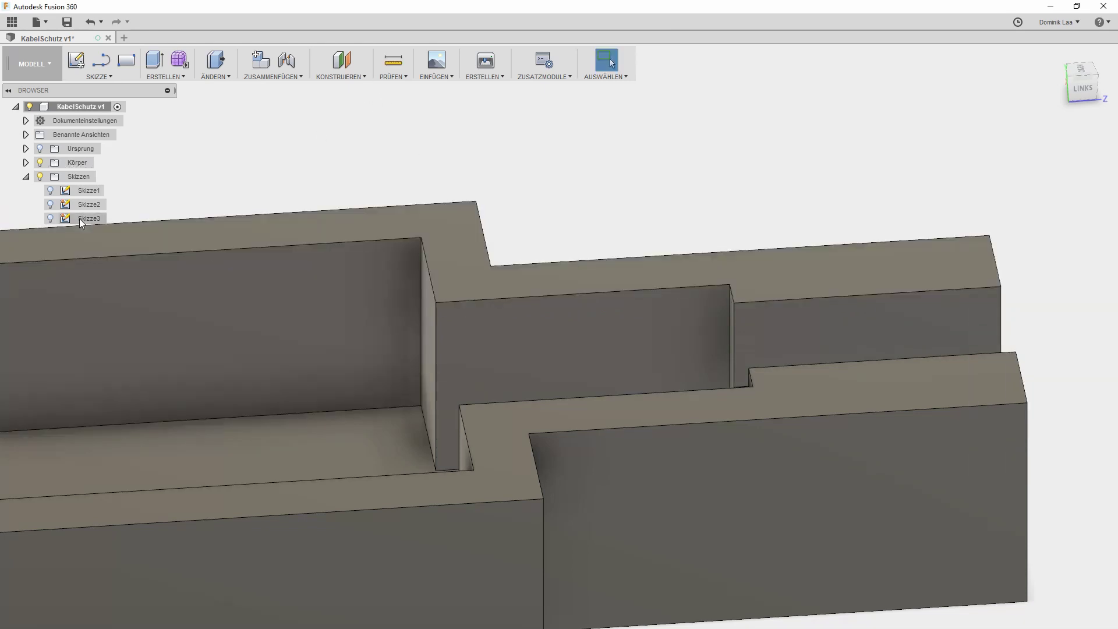
Open the cable slot insert's extrusion for editing again
left_click(1011, 407)
key("e")
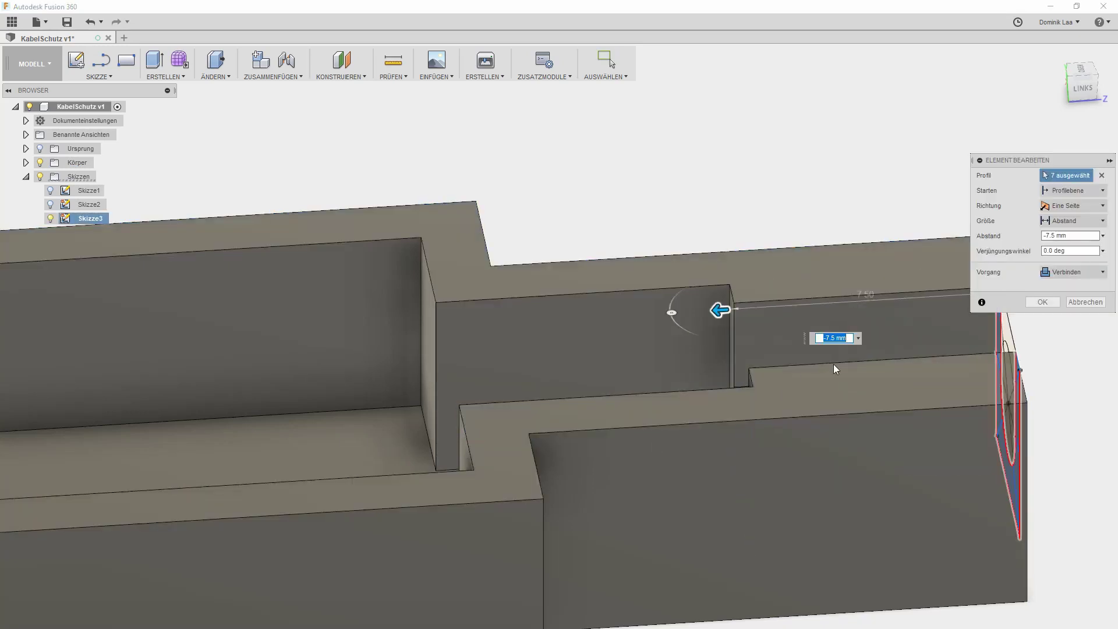